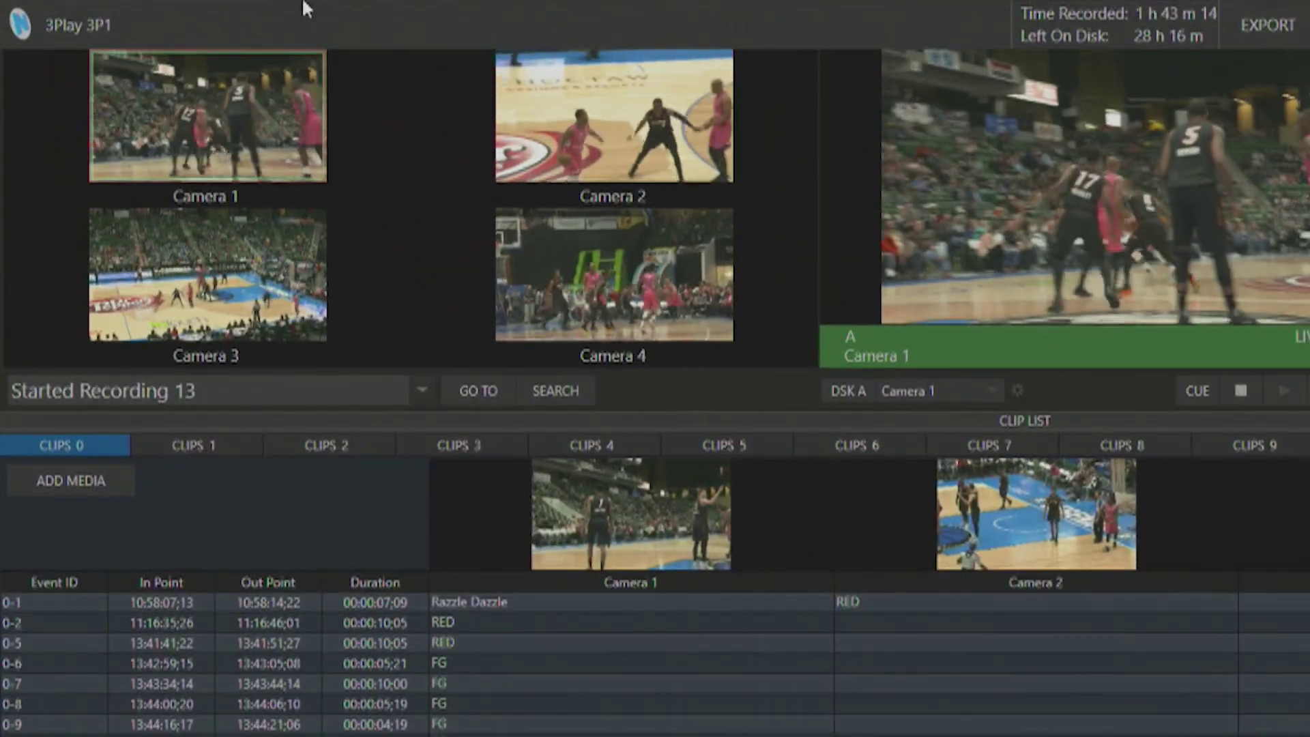
# Open the macro configuration and browse the macros and shortcuts in the System Commands folder
pyautogui.moveTo(187, 4)
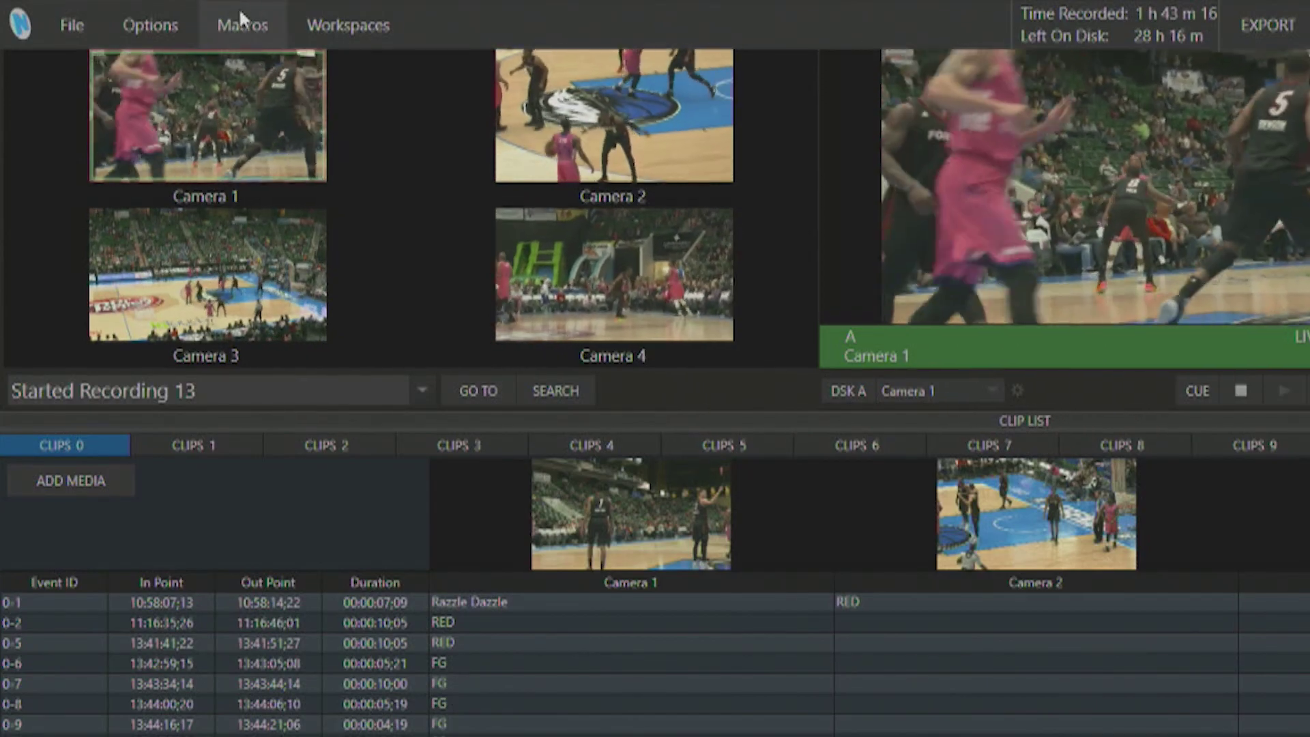
pyautogui.click(242, 20)
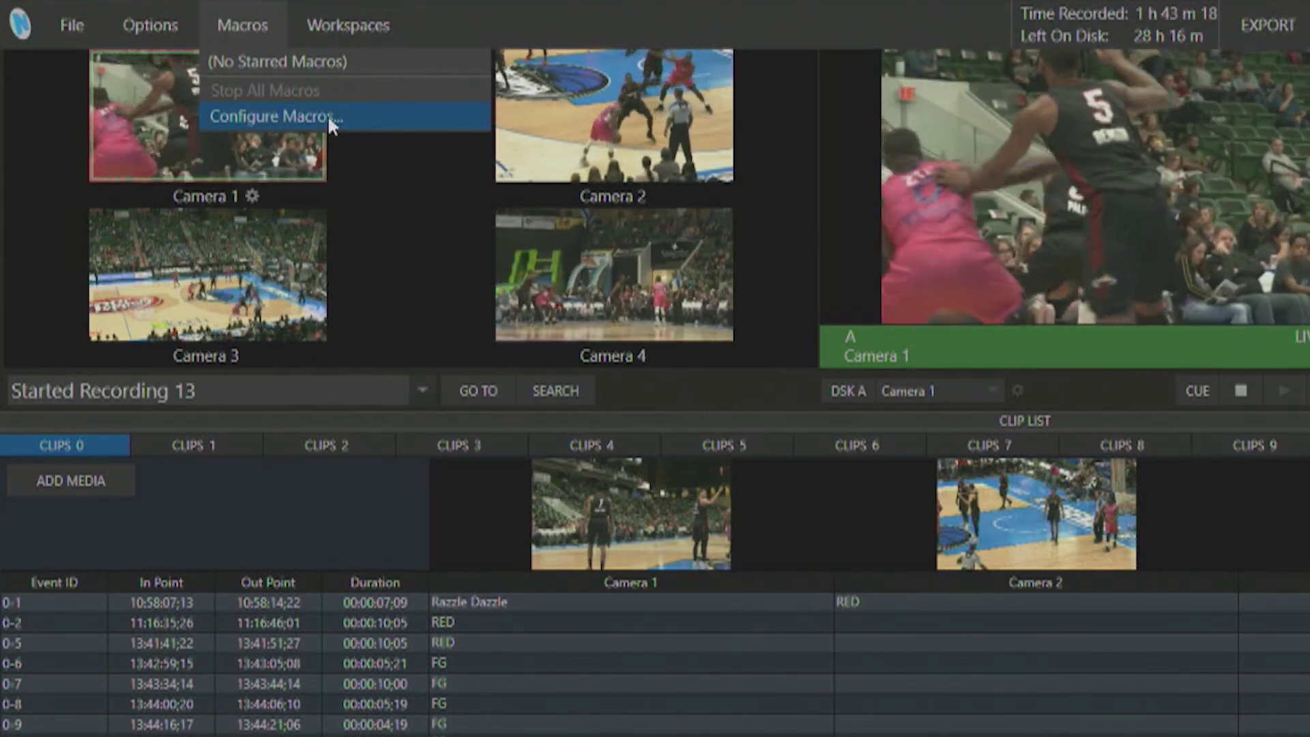
pyautogui.click(328, 116)
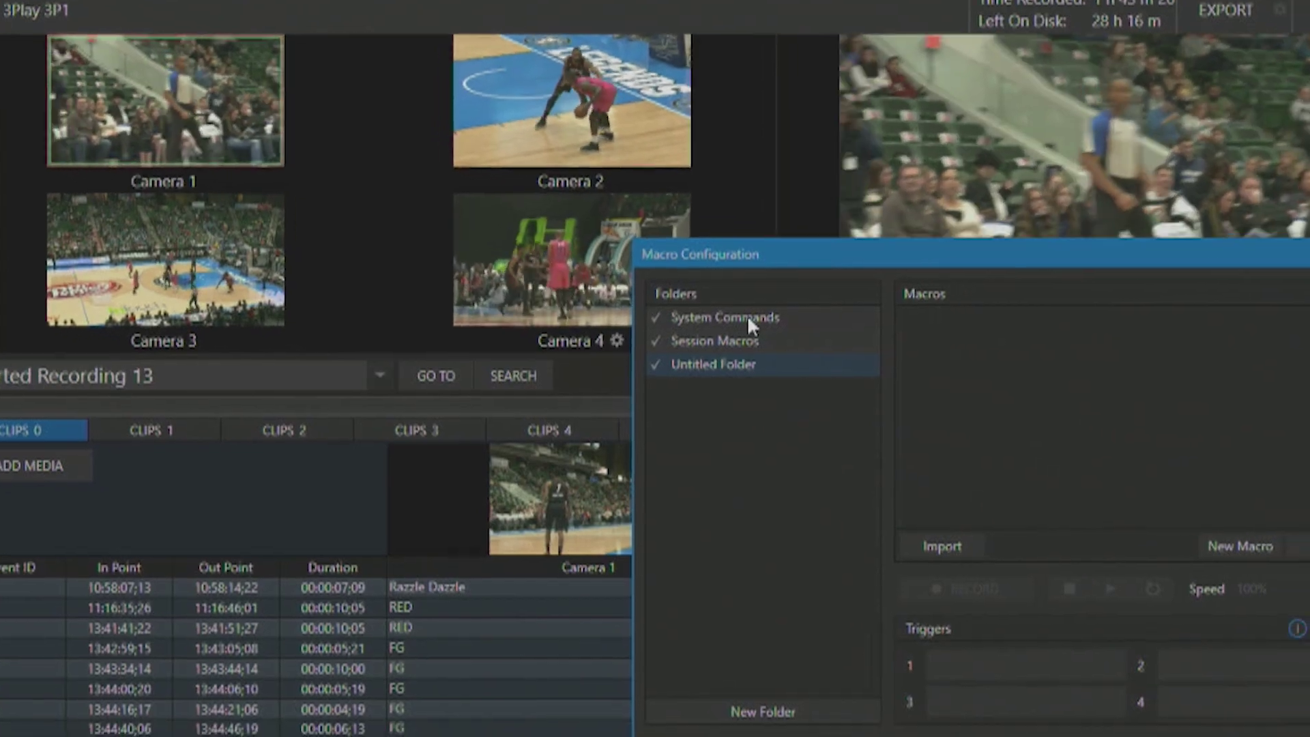
pyautogui.click(789, 331)
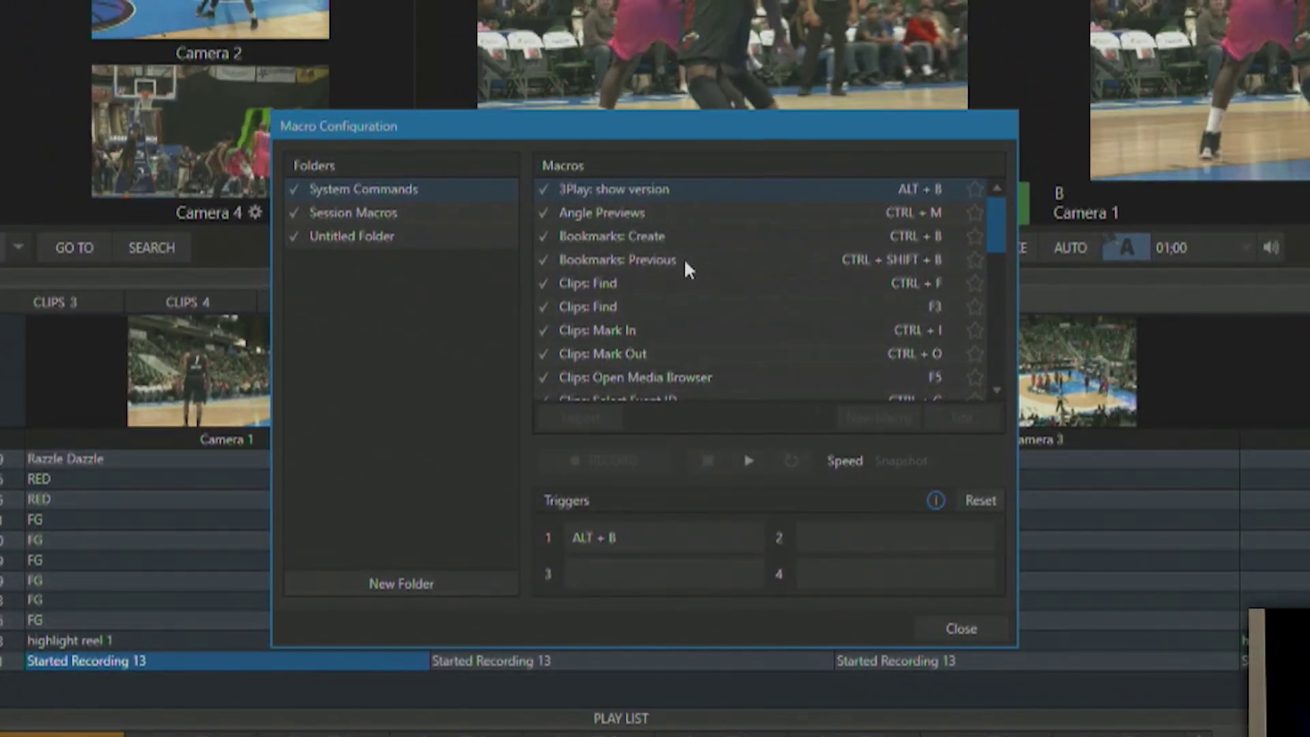
pyautogui.scroll(-10, 910, 355)
pyautogui.scroll(-2, 682, 264)
pyautogui.scroll(10, 682, 263)
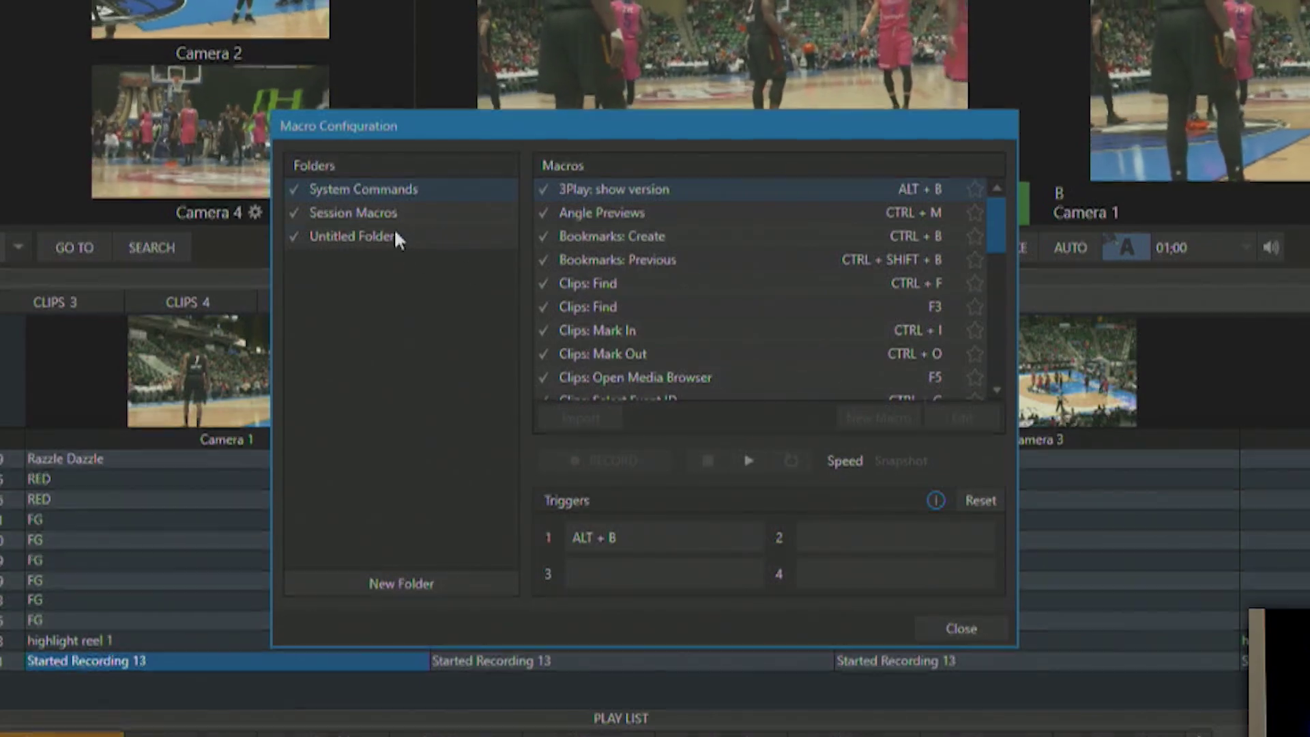
# Create a macro named Build Highlight Reel in Untitled Folder and start recording it, closing the configuration window
pyautogui.click(397, 237)
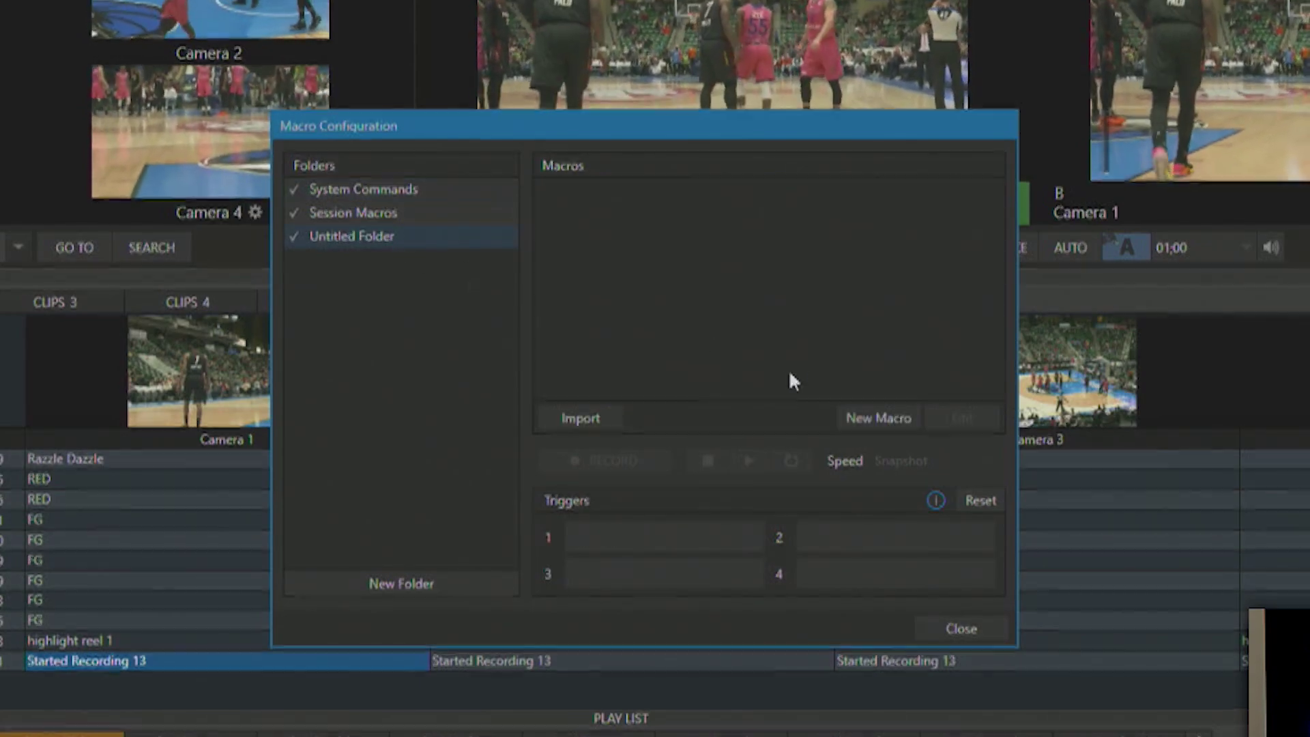
pyautogui.click(863, 417)
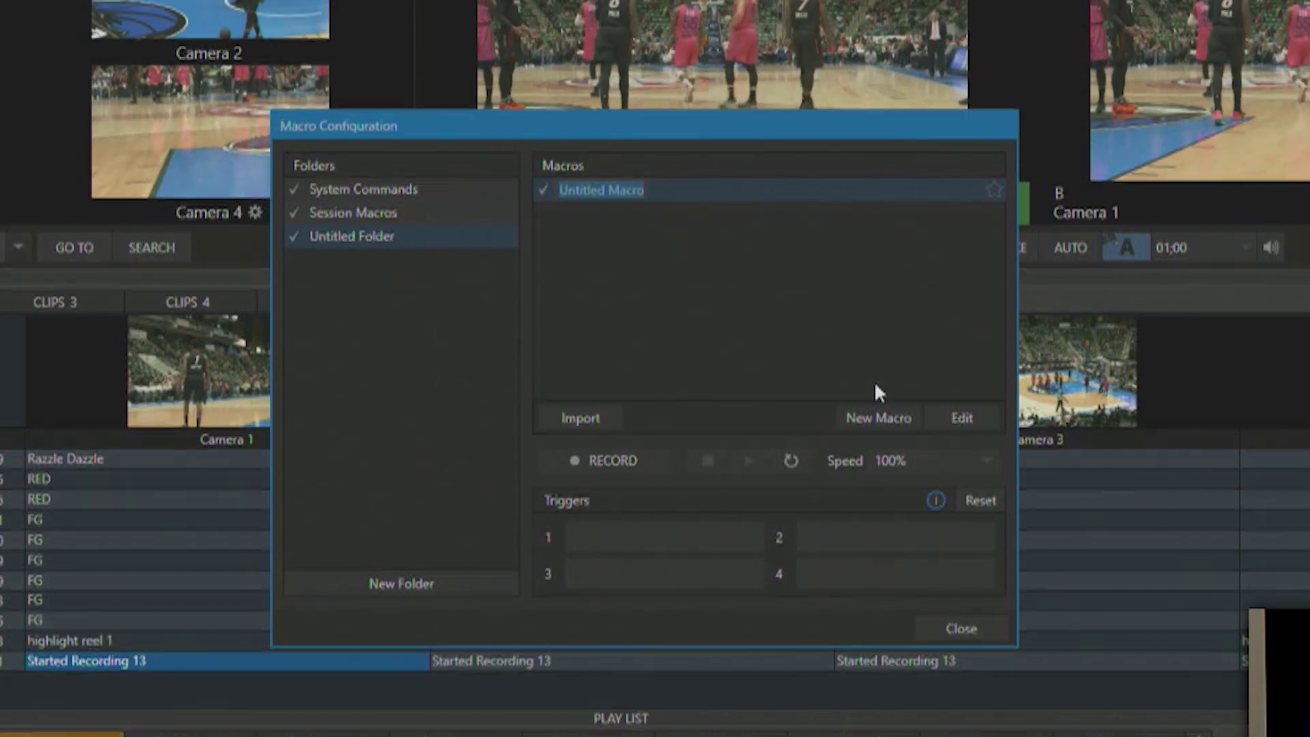
pyautogui.write('Build High')
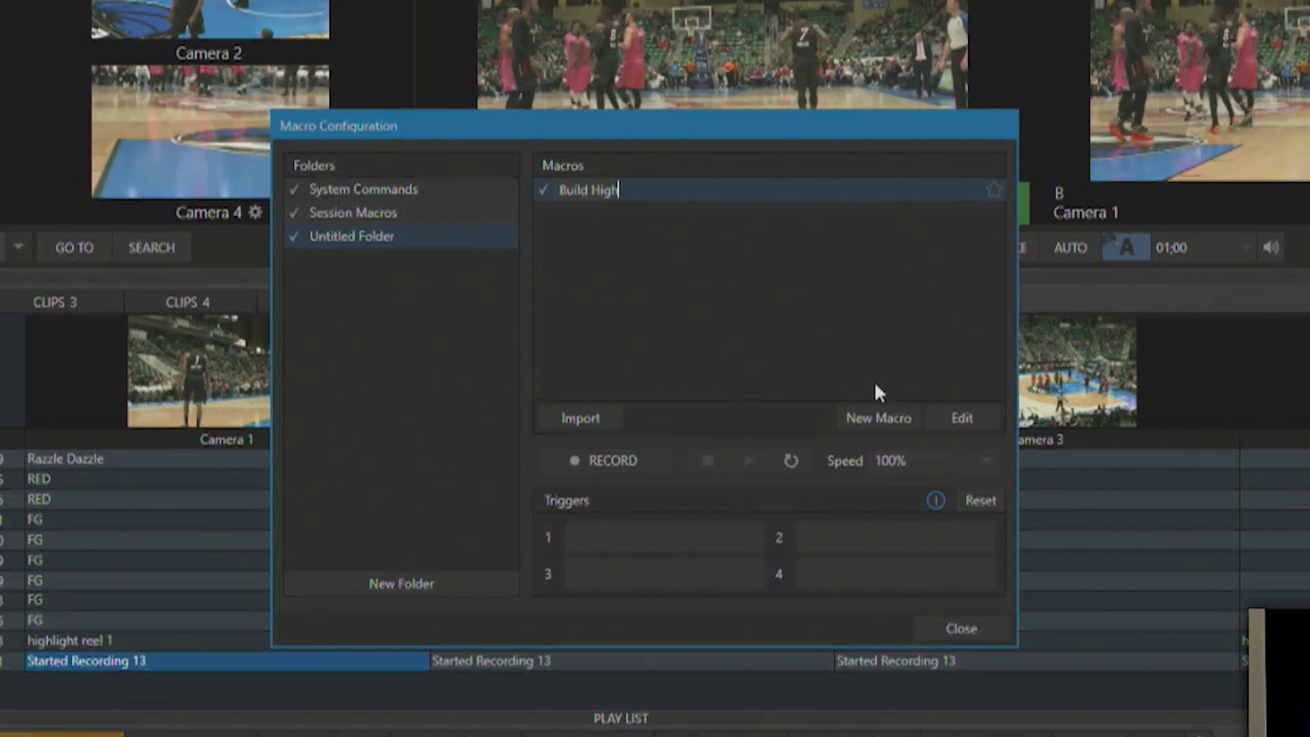
pyautogui.write('light Reel')
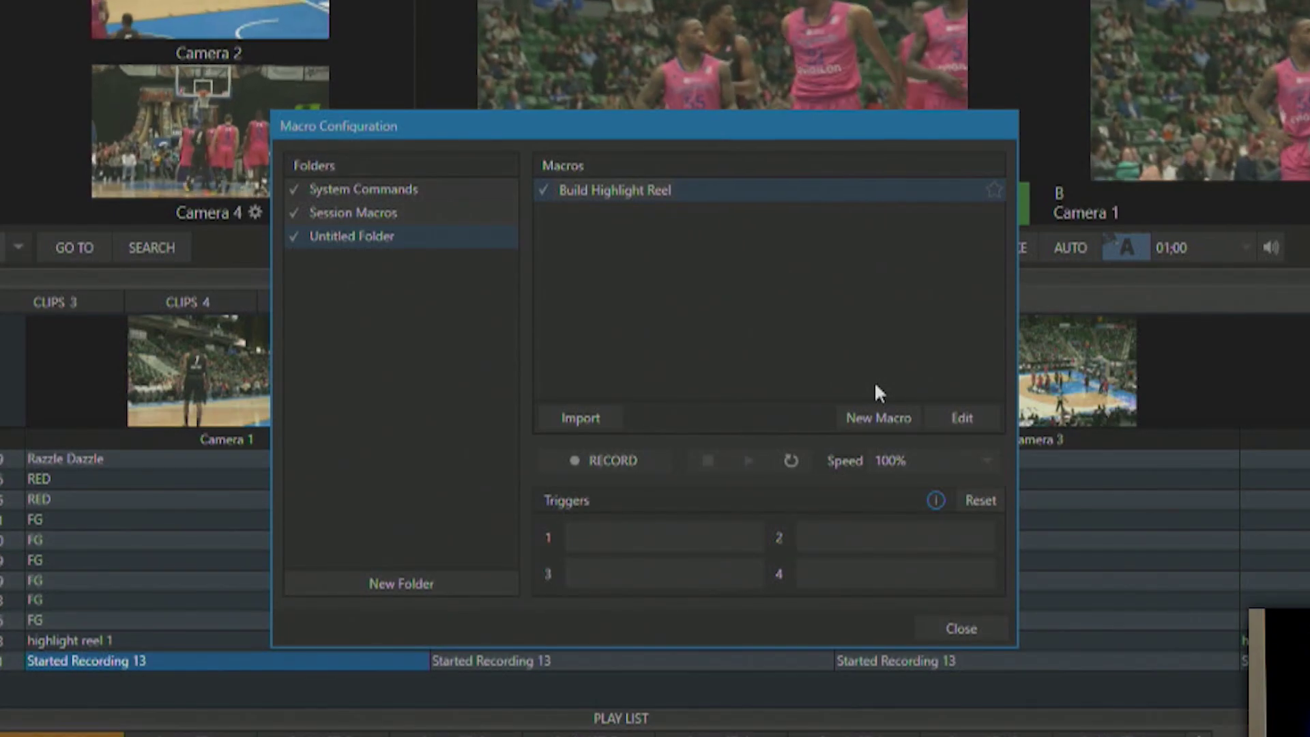
pyautogui.click(634, 462)
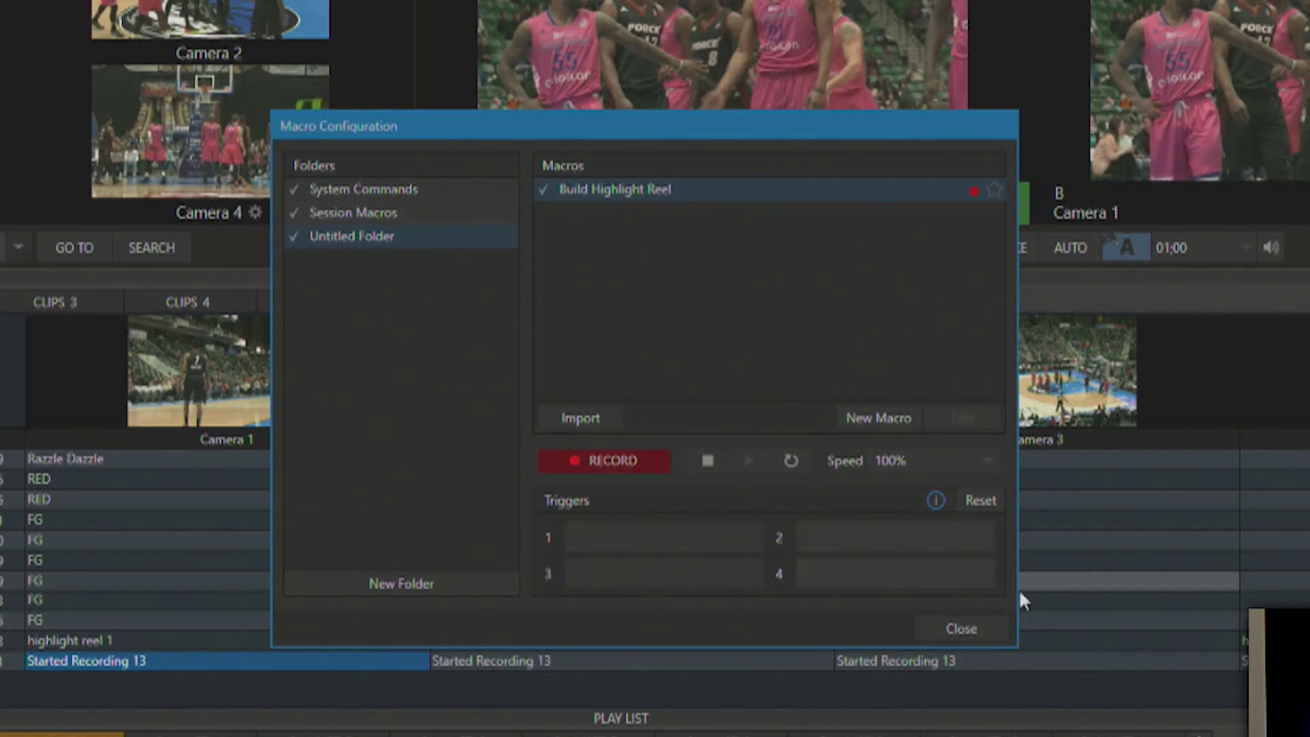
pyautogui.click(977, 628)
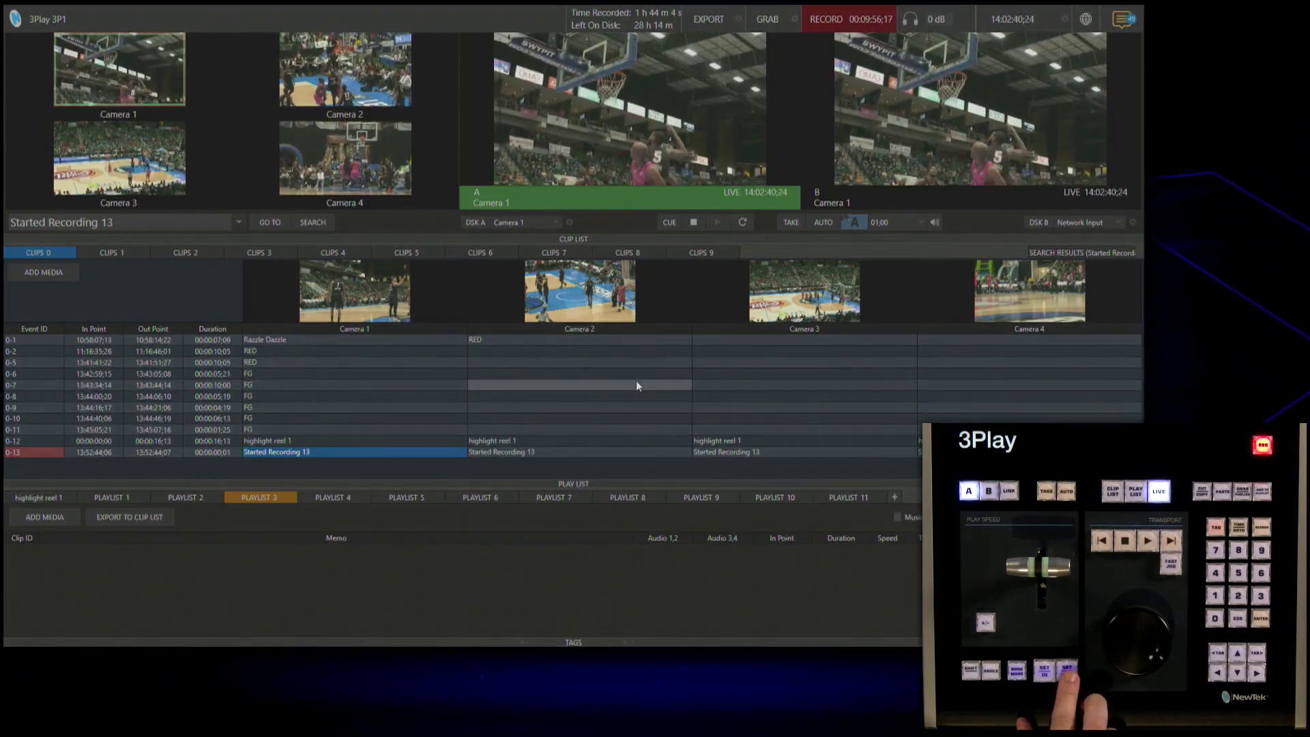
# Mark a five-second clip from the live feed and add all four of its camera angles to Playlist 3
pyautogui.press('o')
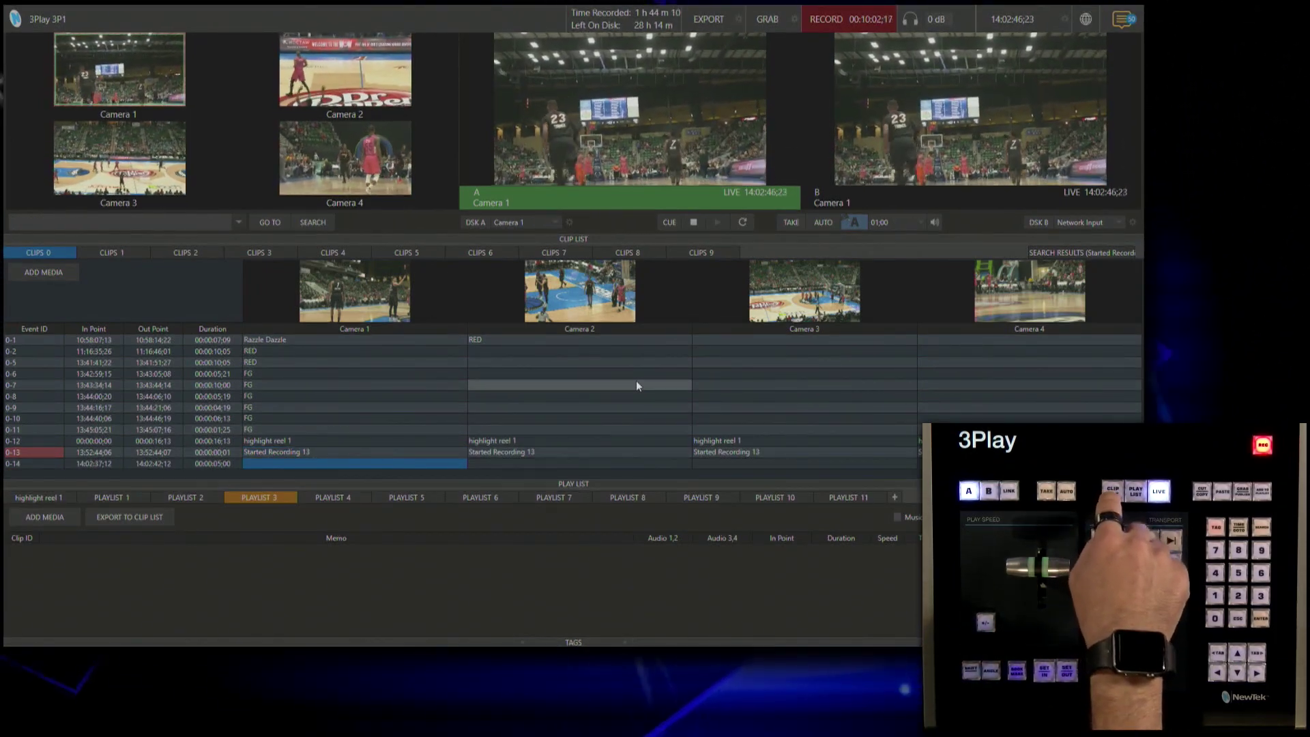
pyautogui.press('F2')
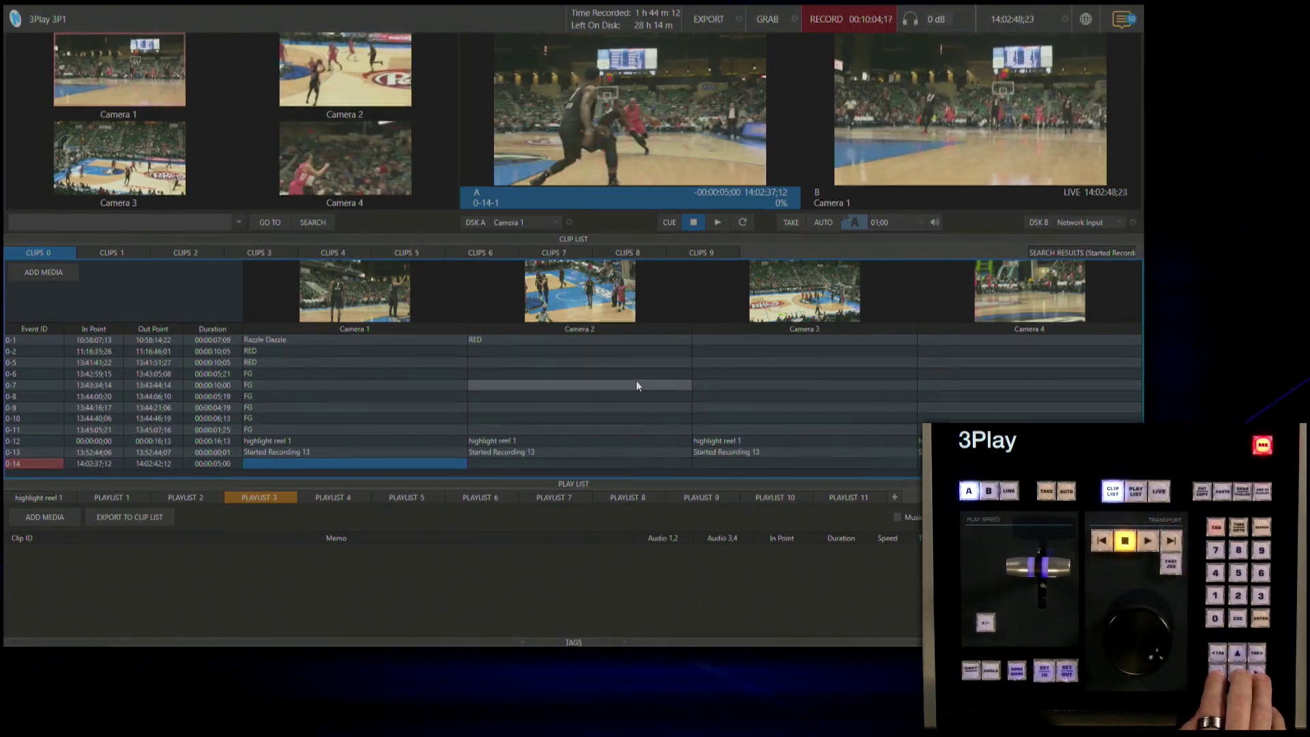
pyautogui.press('Left')
pyautogui.press('Left')
pyautogui.press('Left')
pyautogui.press('Left')
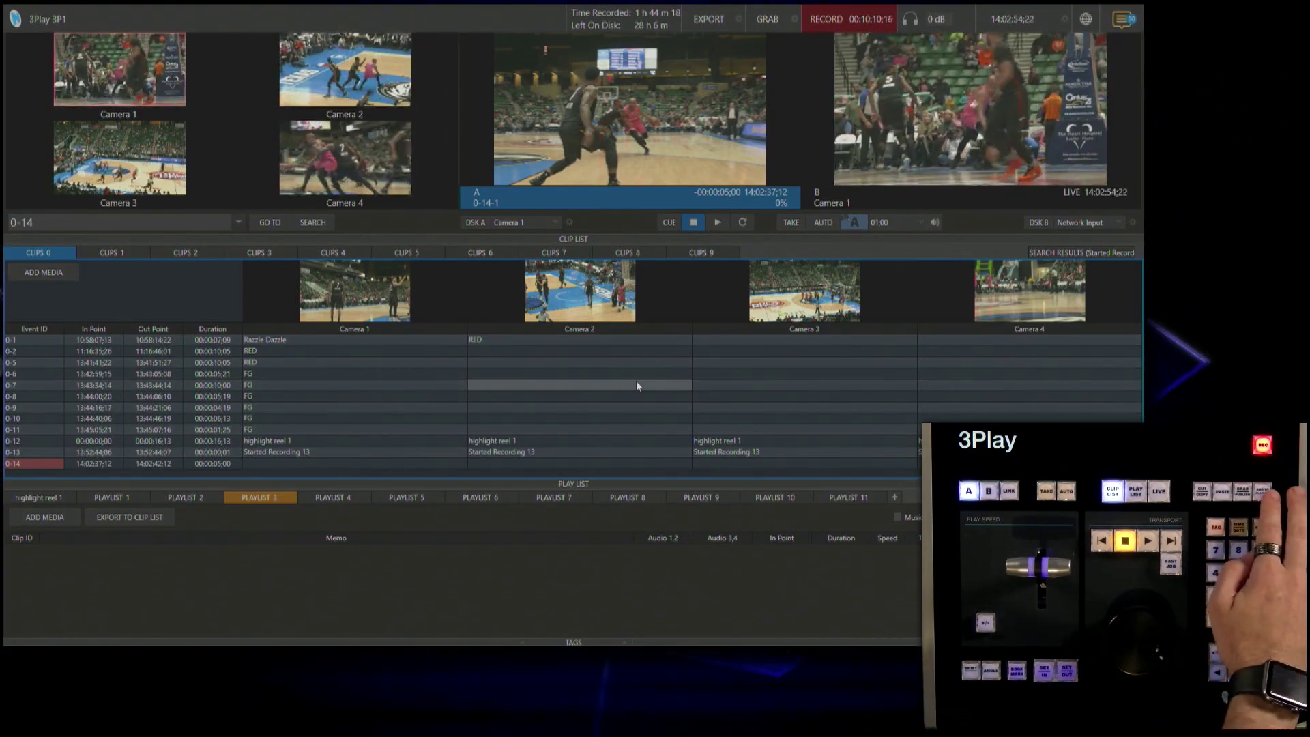
pyautogui.press('Insert')
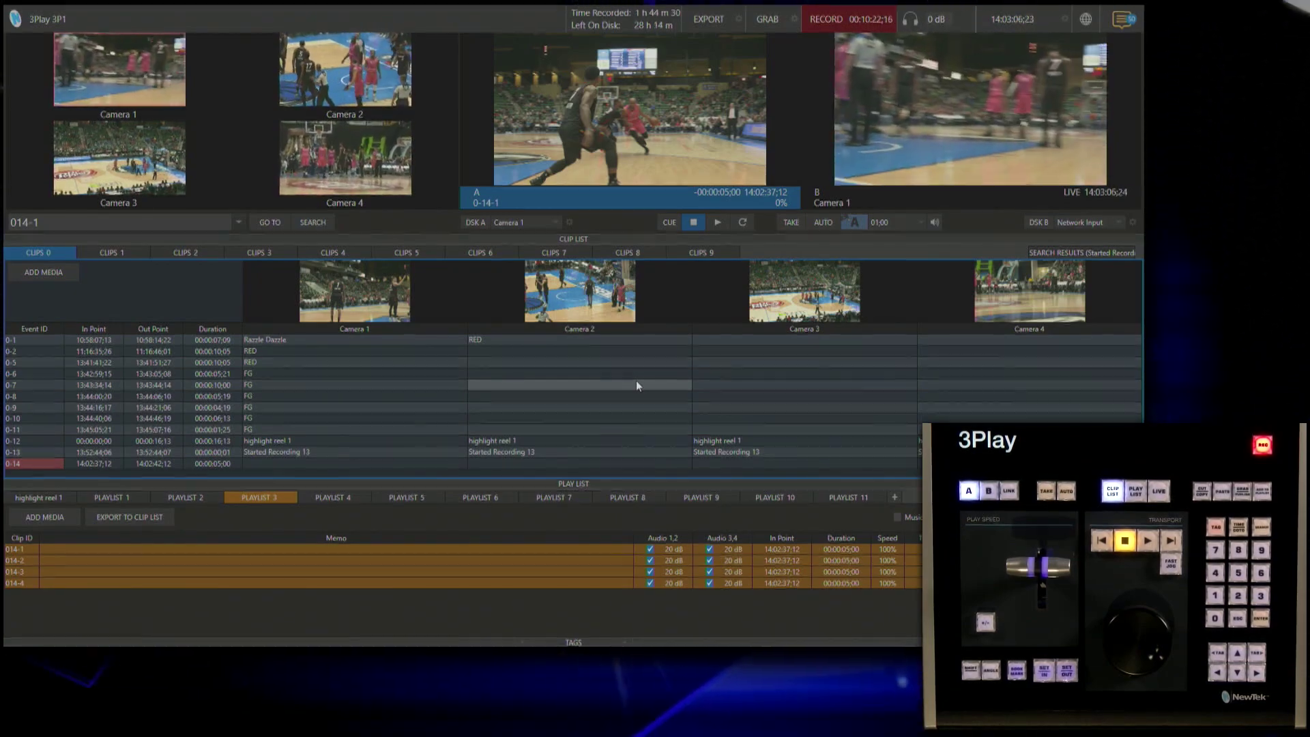
# Add the Logo_Seq media file from the 3Play Media folder to the end of Playlist 3
pyautogui.click(37, 520)
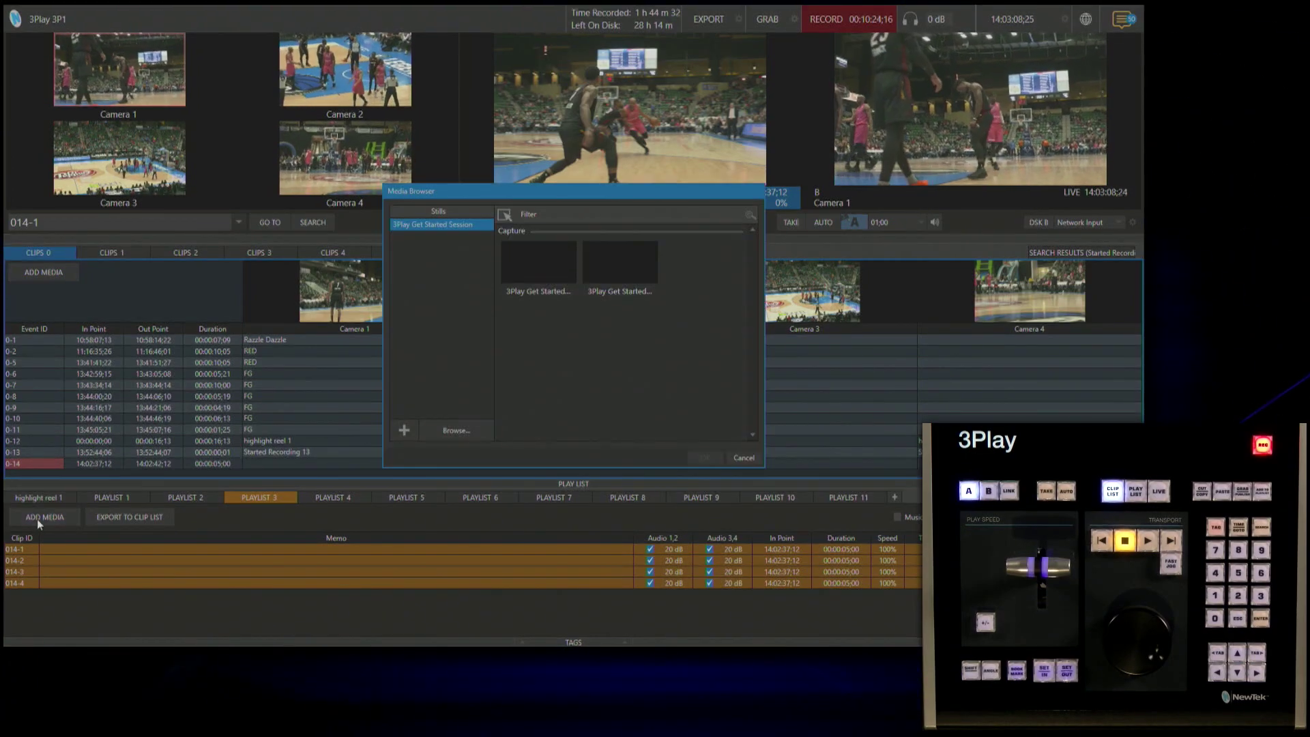
pyautogui.click(475, 428)
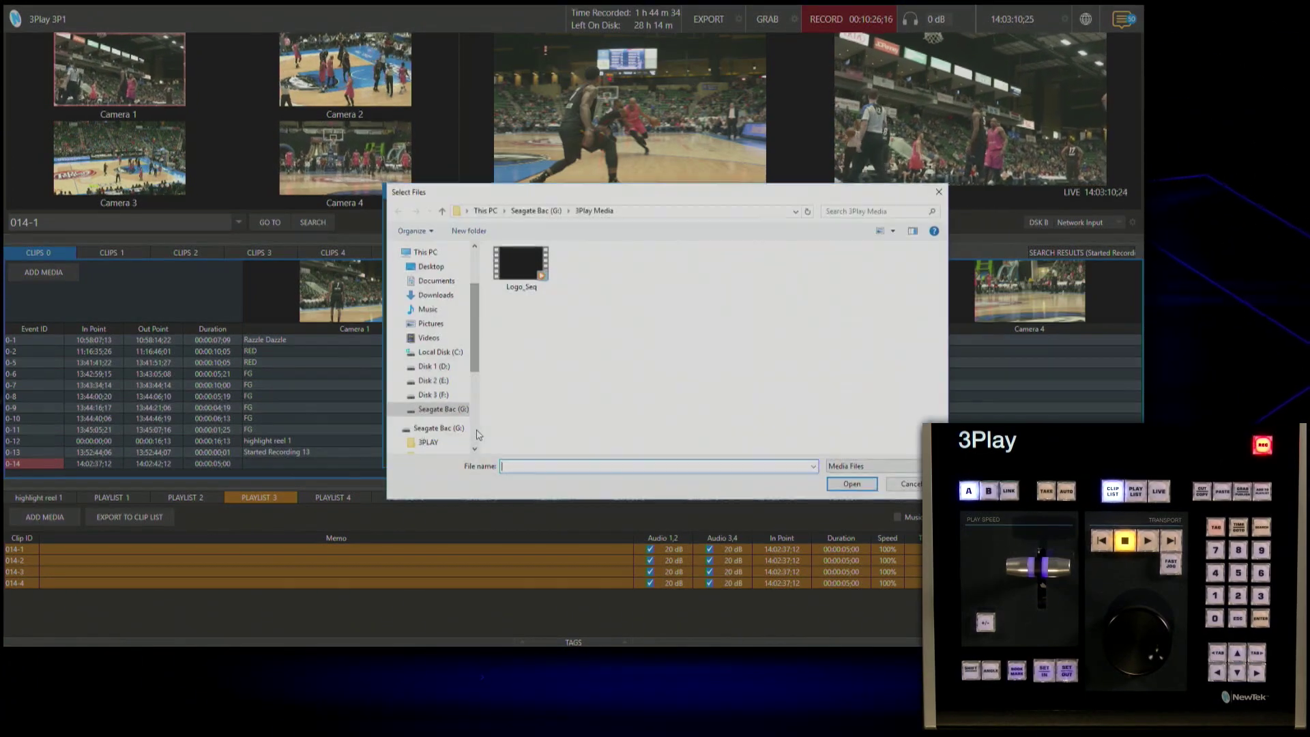
pyautogui.click(522, 262)
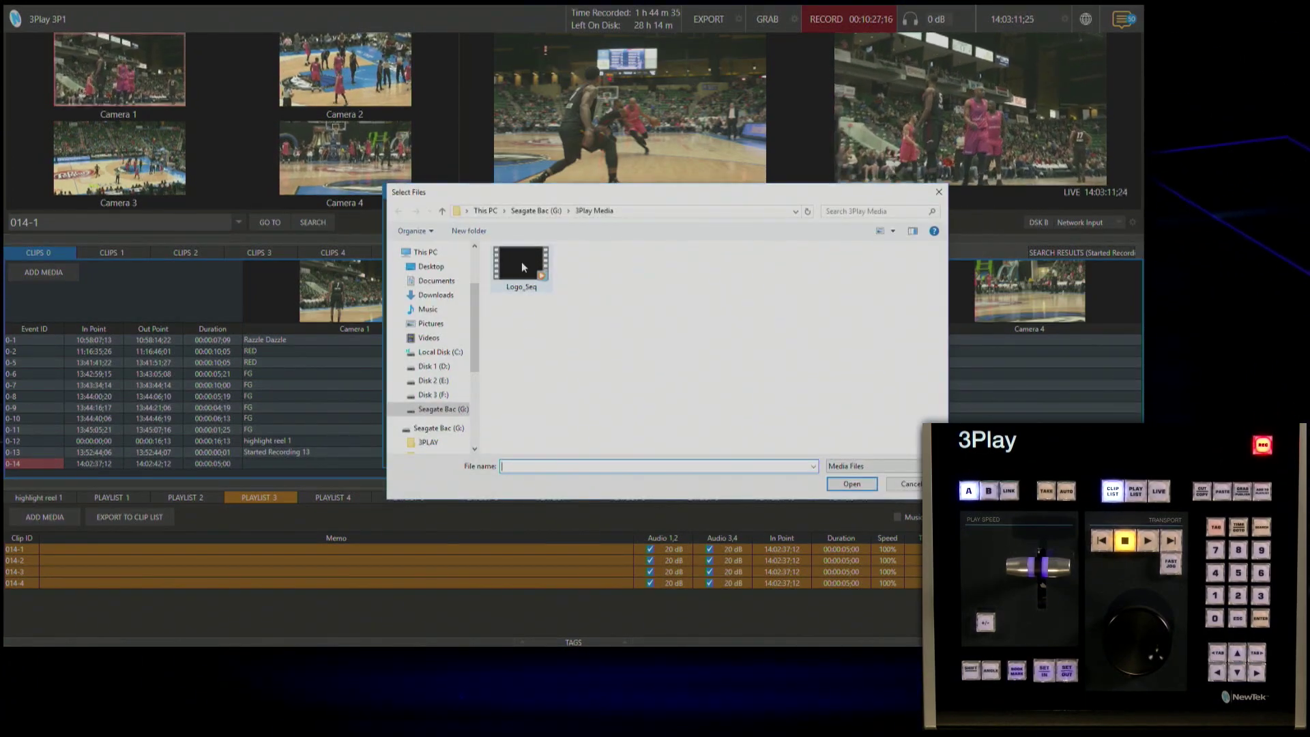
pyautogui.click(872, 485)
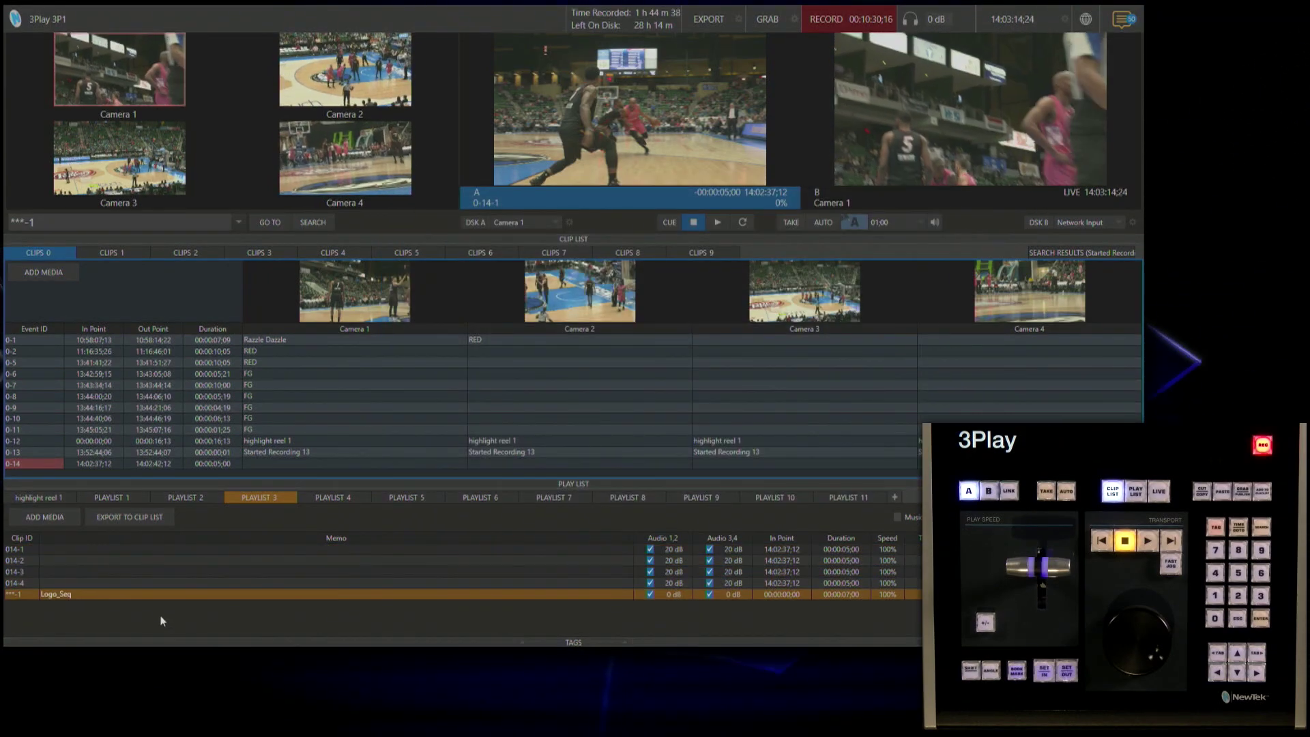
# Stop recording the Build Highlight Reel macro and close the macro configuration
pyautogui.moveTo(136, 20)
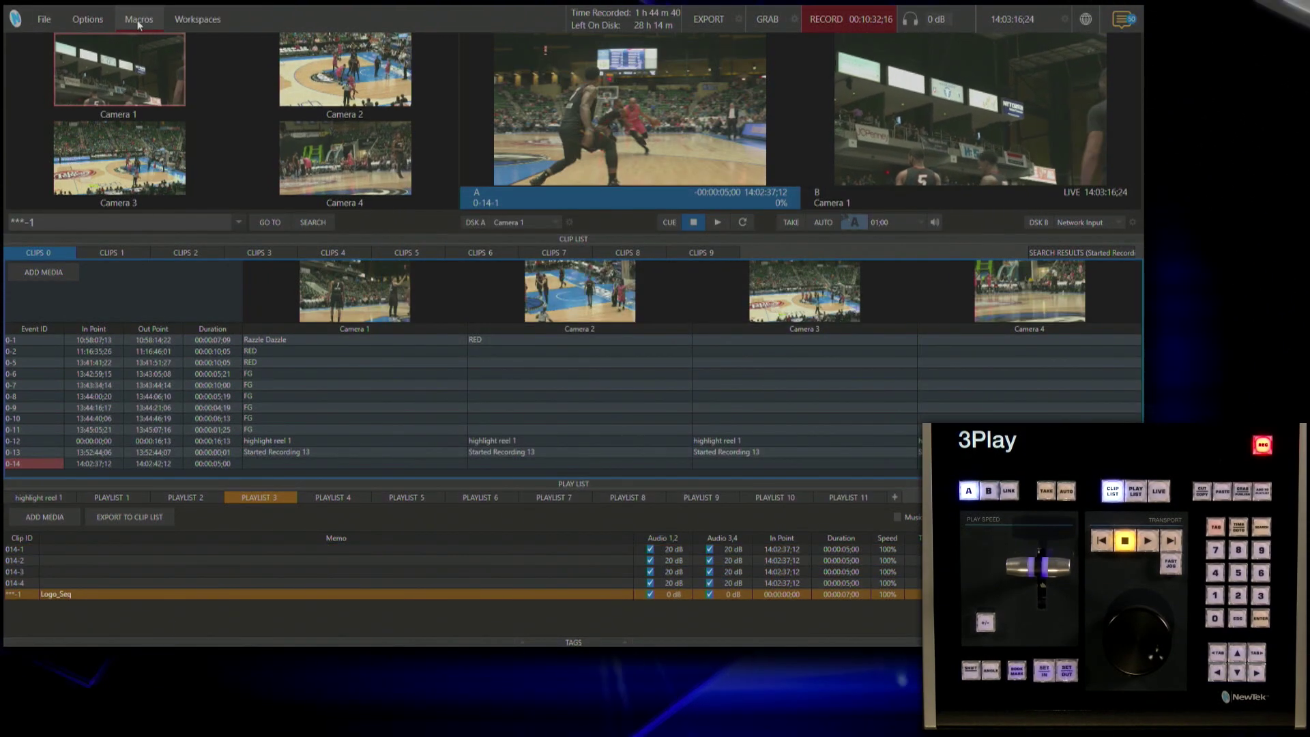
pyautogui.click(138, 21)
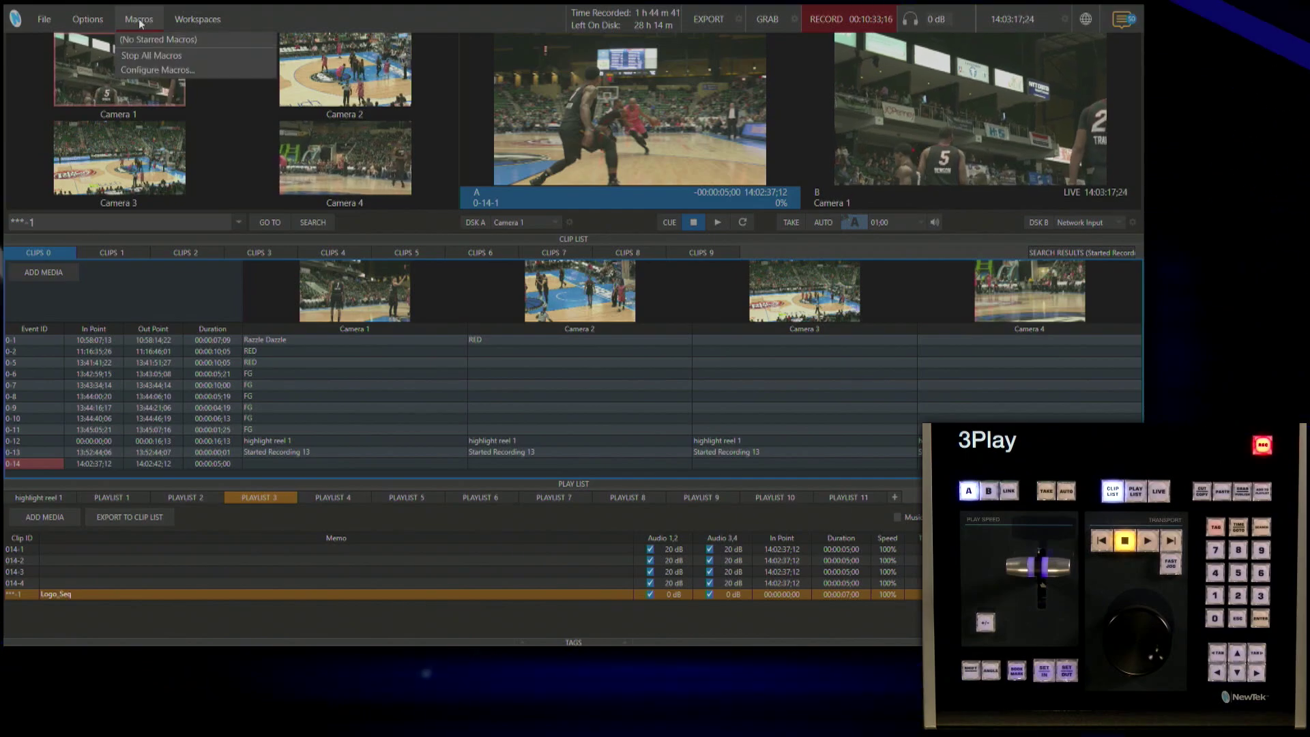
pyautogui.click(154, 71)
pyautogui.click(576, 341)
pyautogui.click(761, 434)
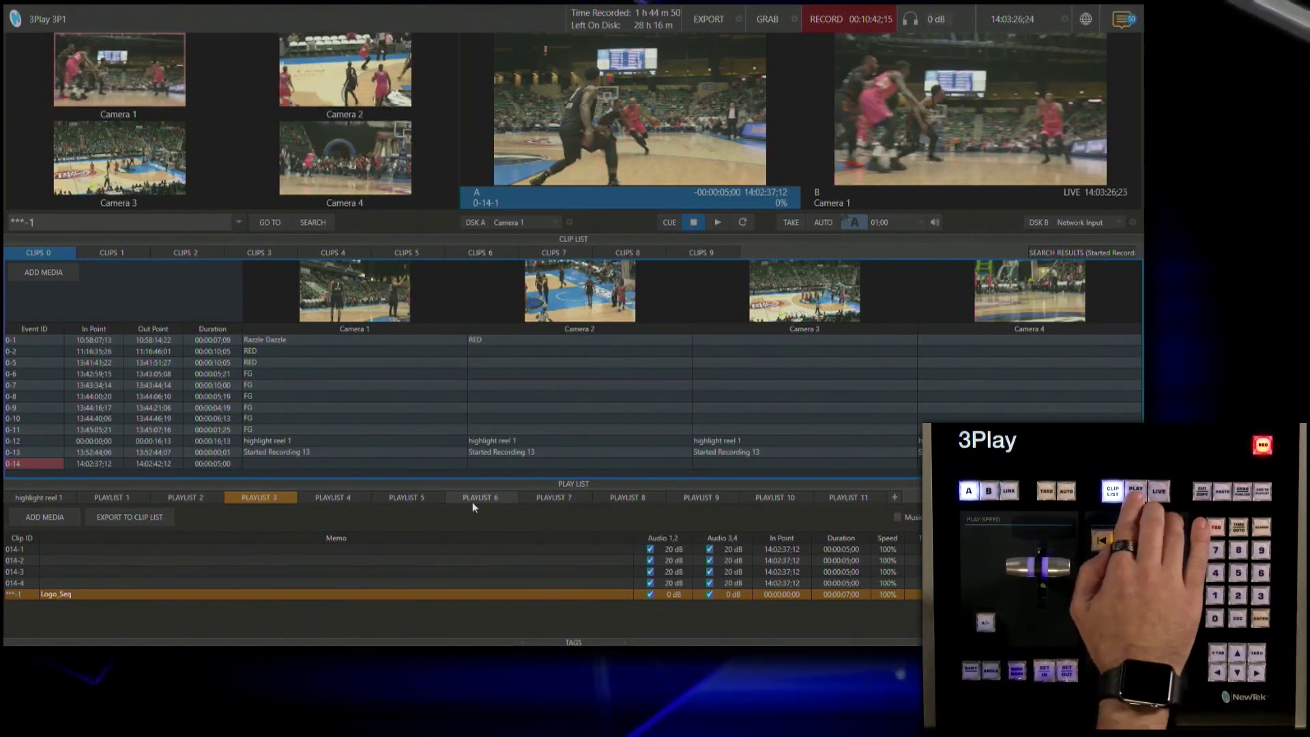
# Play Playlist 3 through to the logo on output A, and return the output to live
pyautogui.press('Tab')
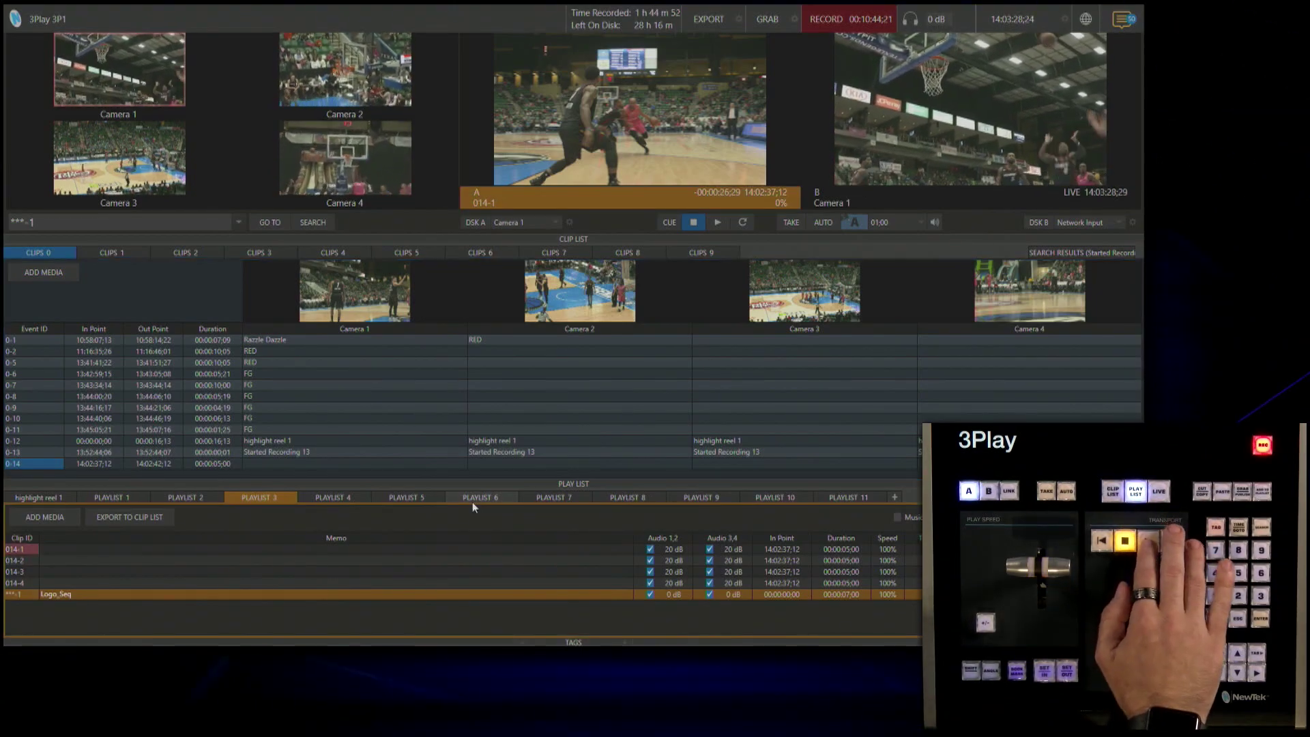
pyautogui.press('space')
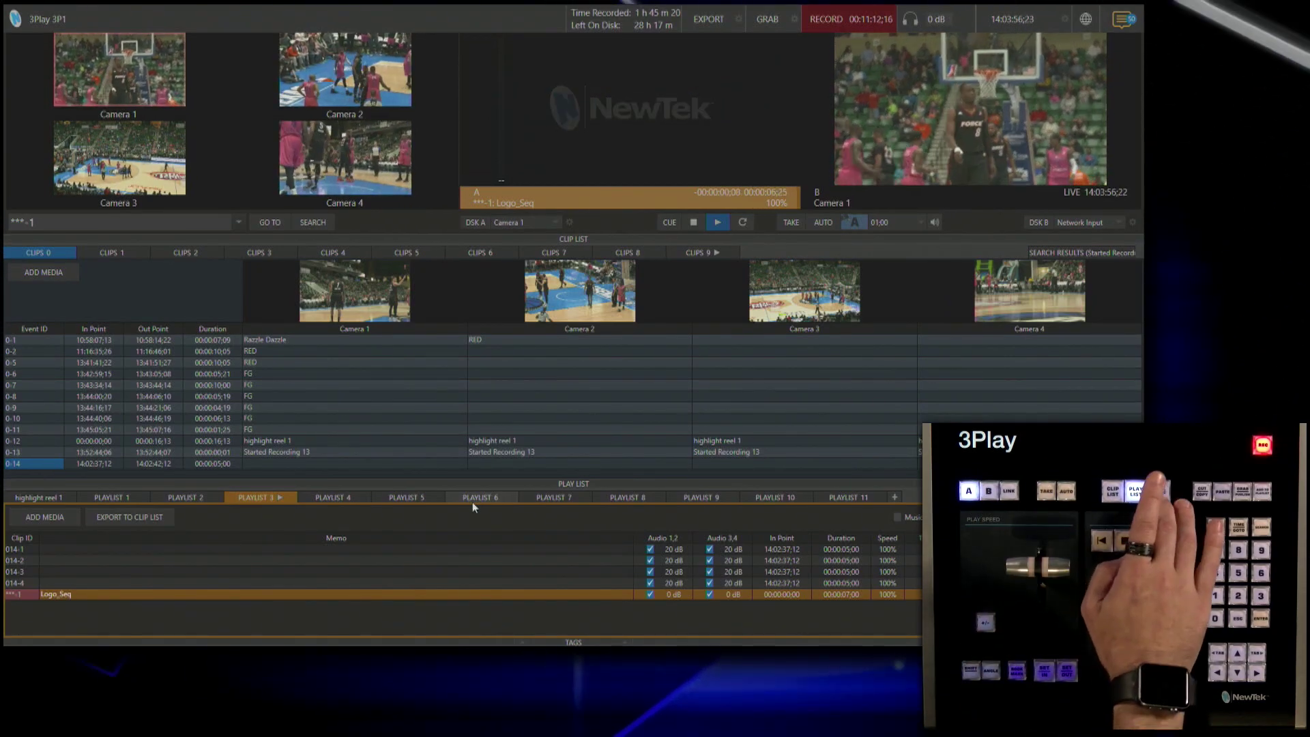
pyautogui.press('l')
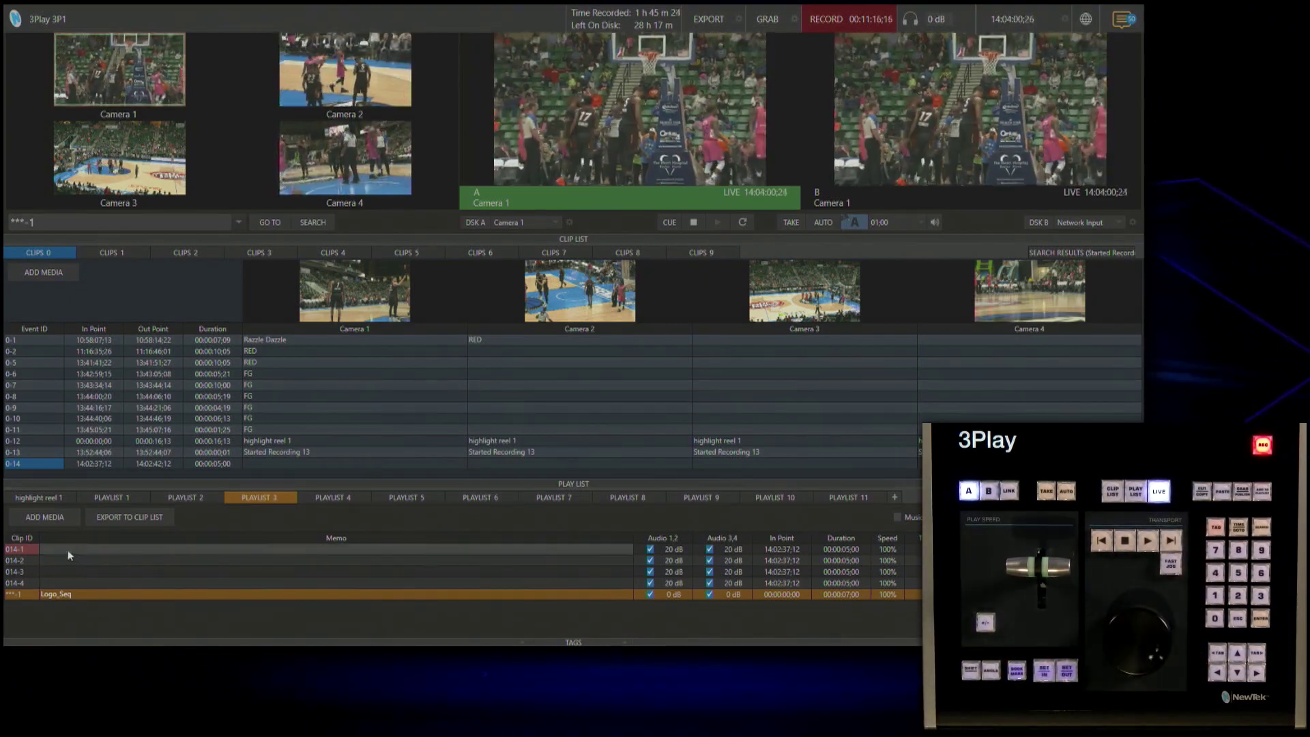
# Delete every clip from Playlist 3, including Logo_Seq, and switch output A back to live
pyautogui.click(53, 552)
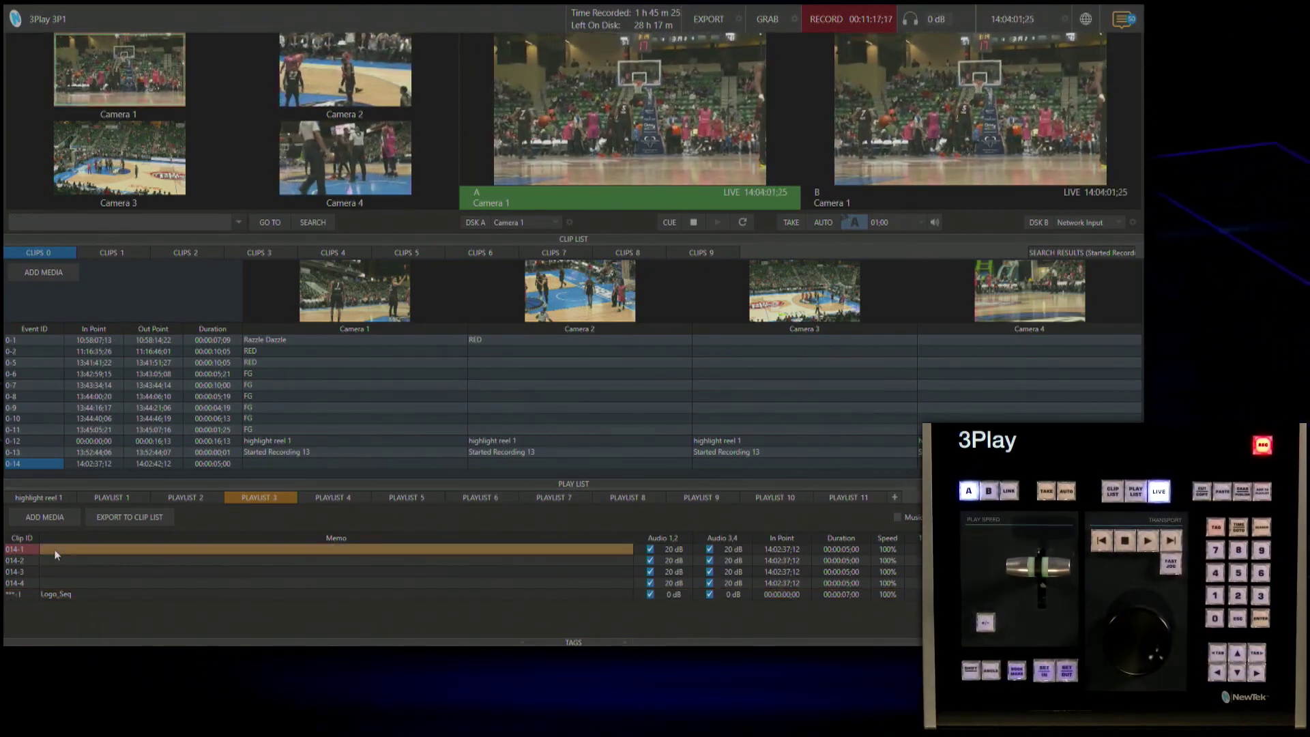
pyautogui.keyDown('shift'); pyautogui.click(519, 593); pyautogui.keyUp('shift')
pyautogui.press('Delete')
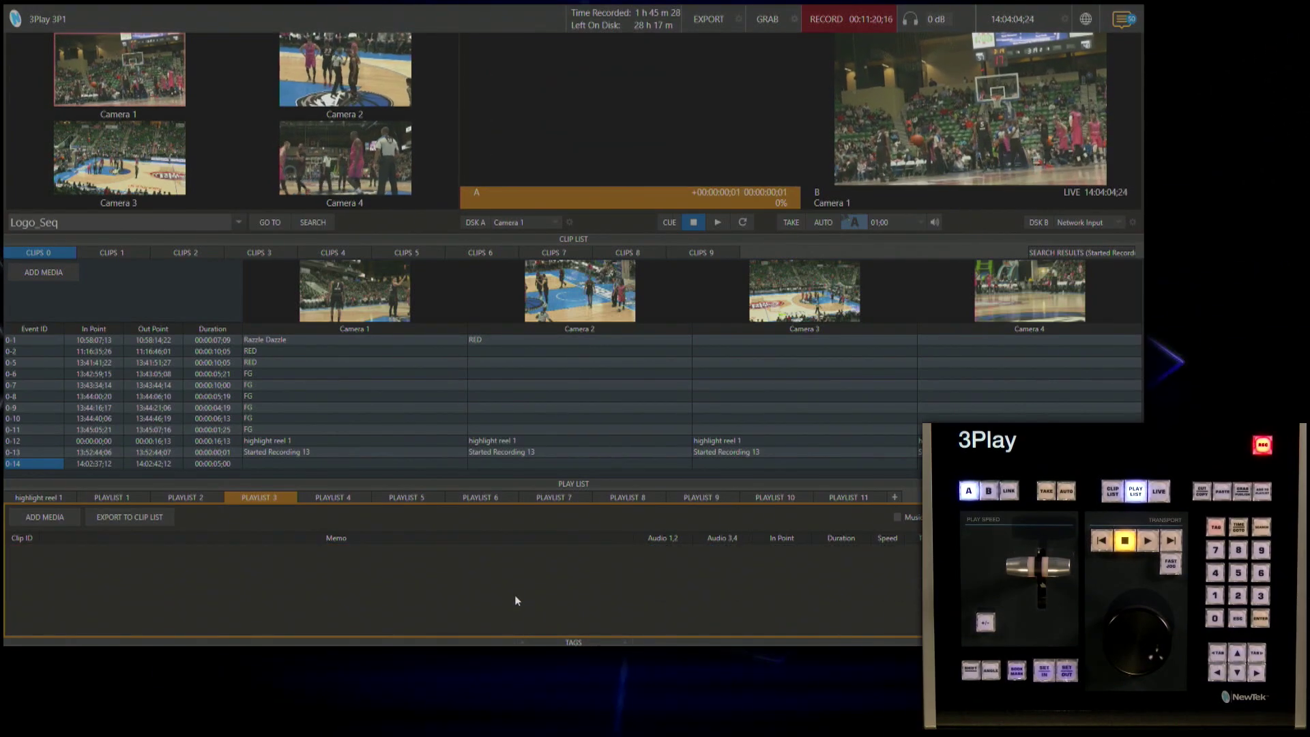
pyautogui.press('l')
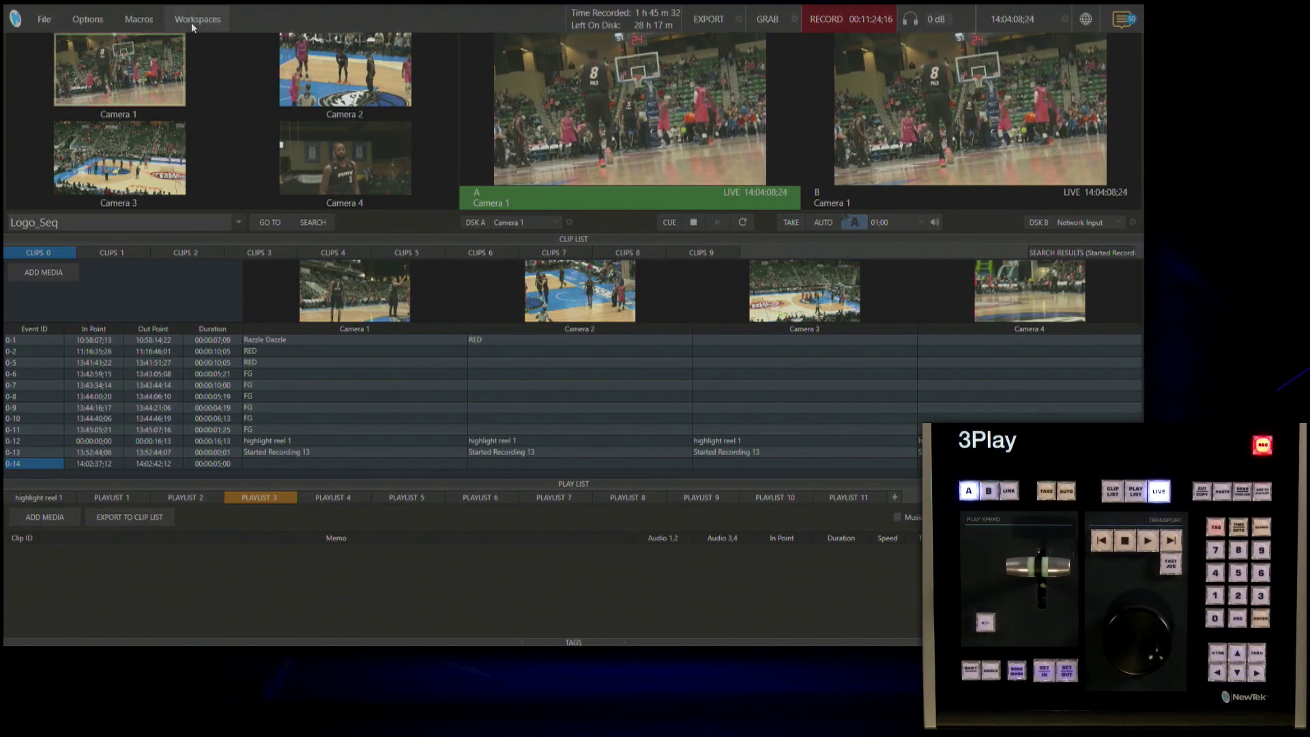
# Assign Q as the first trigger of the Build Highlight Reel macro and close the macro configuration
pyautogui.click(148, 23)
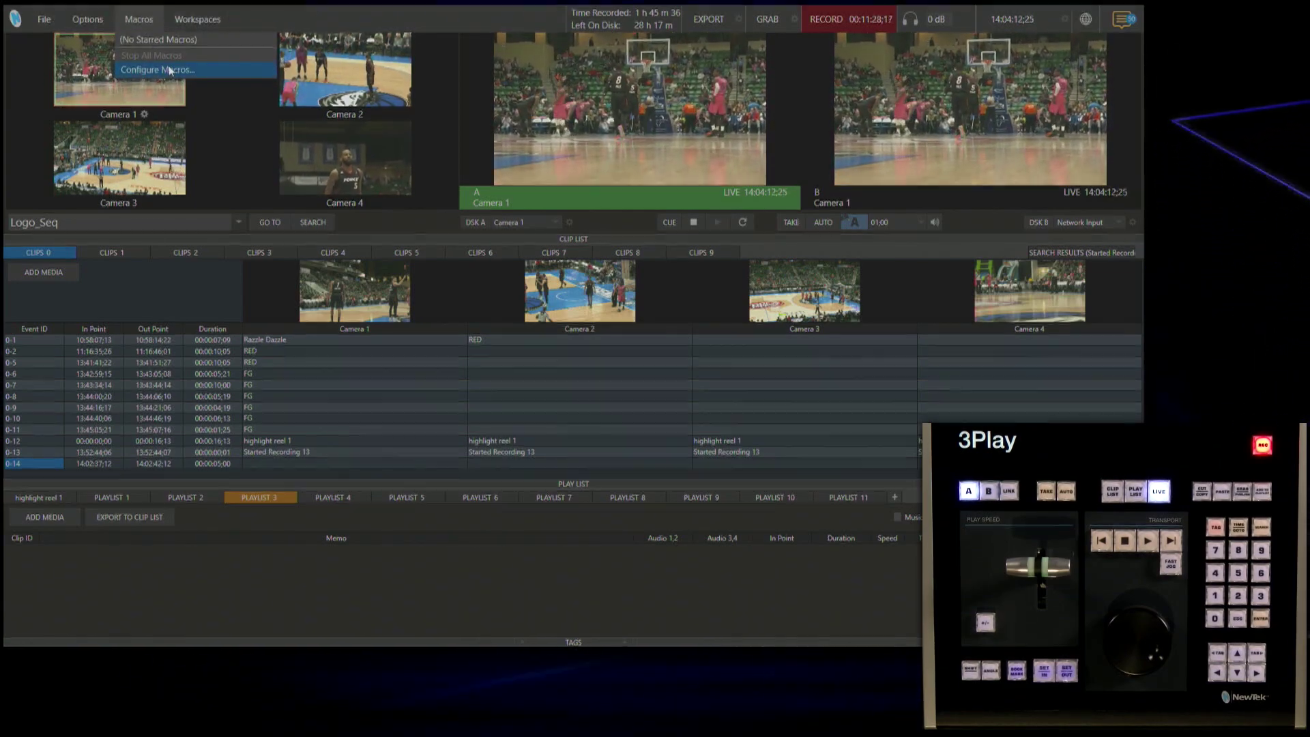
pyautogui.click(170, 70)
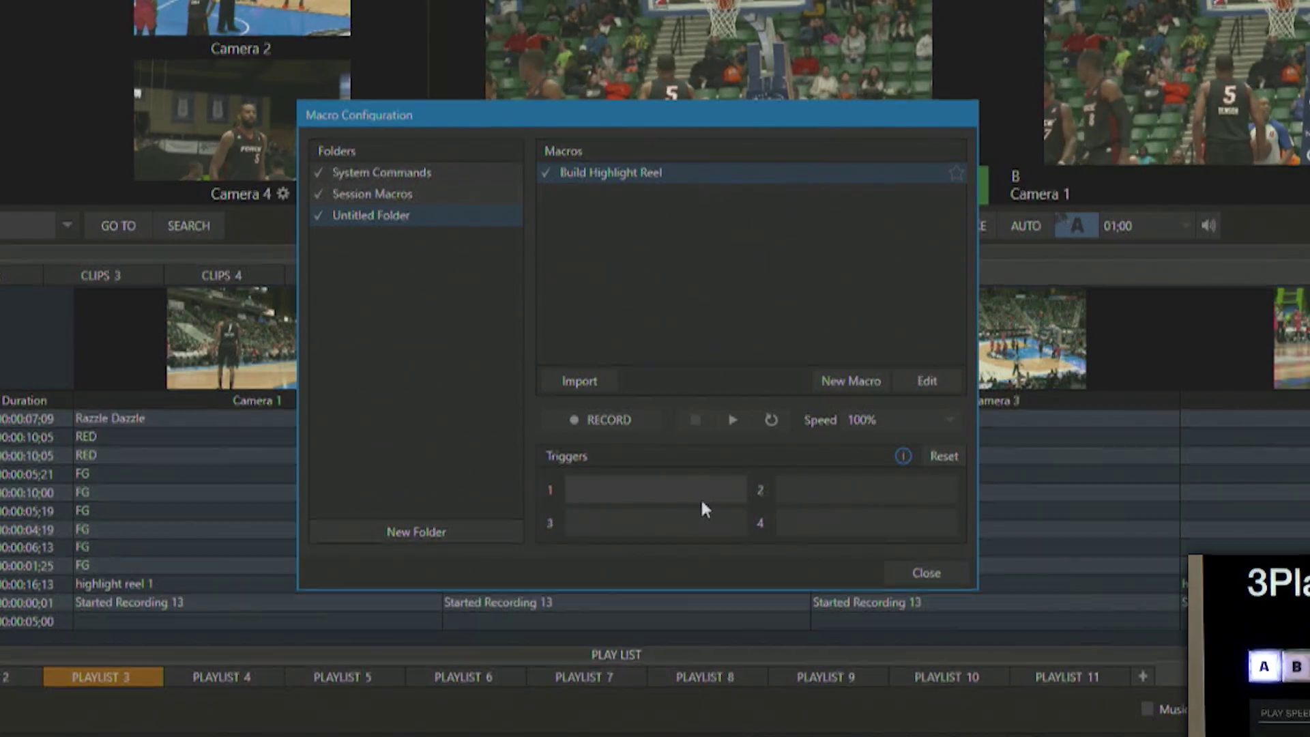
pyautogui.click(703, 489)
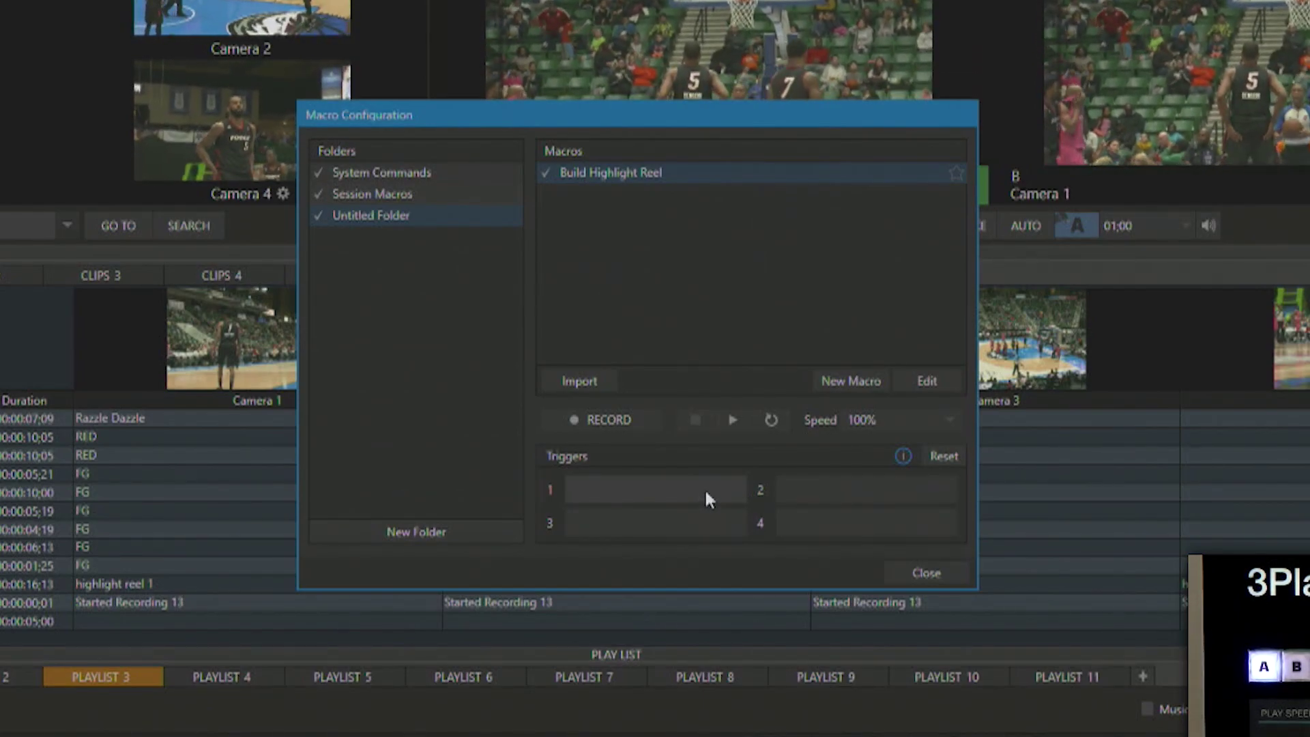
pyautogui.click(707, 489)
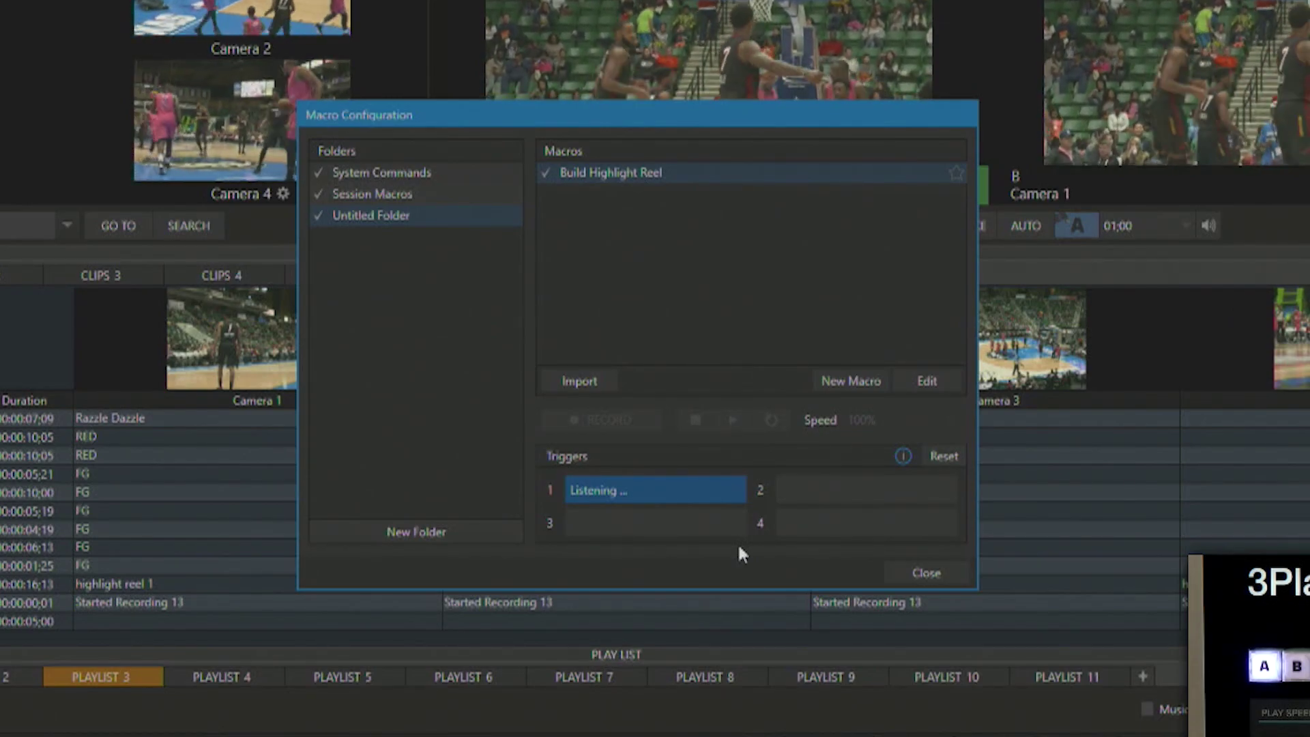
pyautogui.press('q')
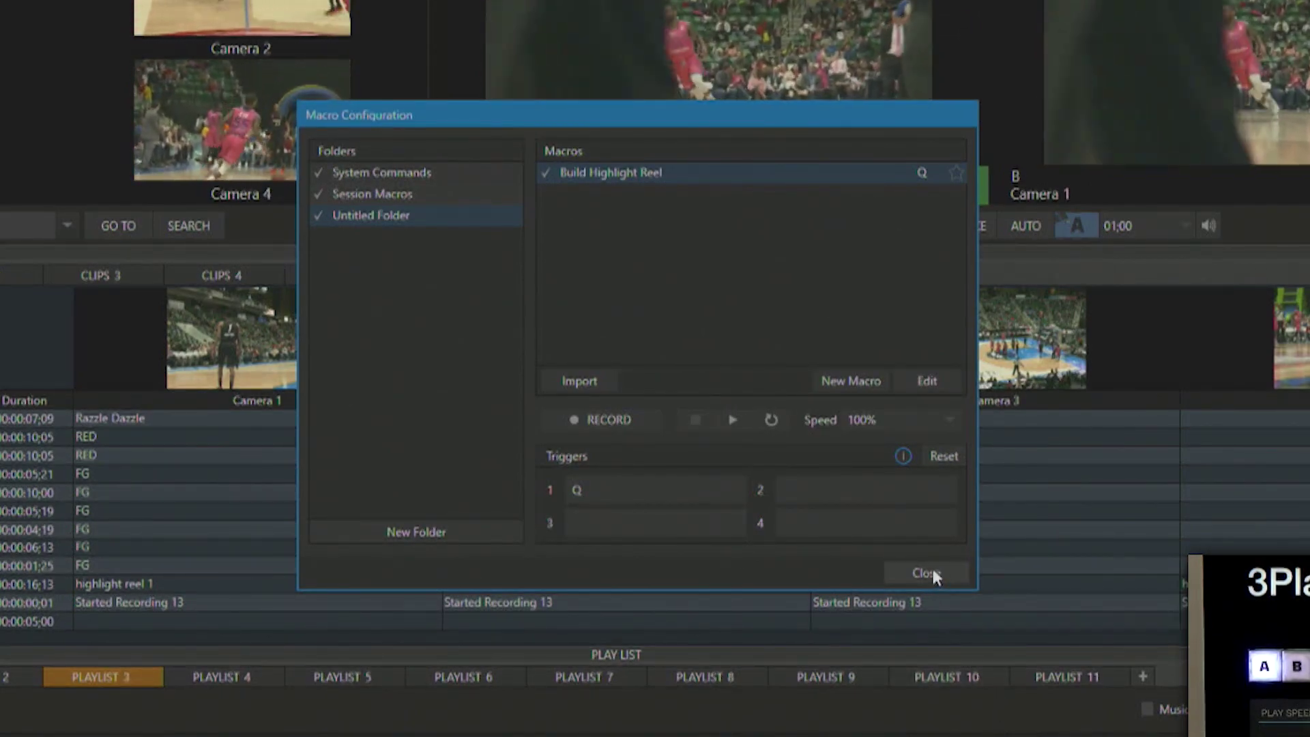
pyautogui.click(932, 573)
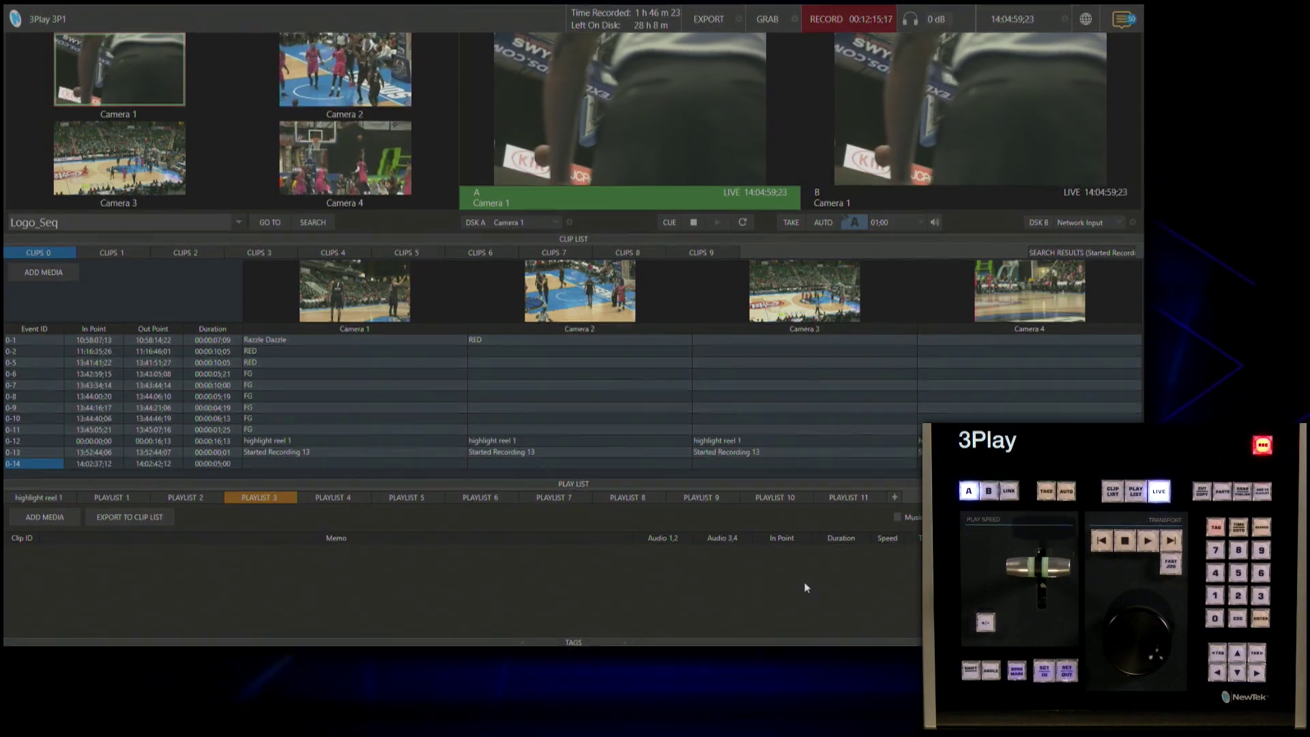
# Run the Build Highlight Reel macro to mark a new event and add its four camera angles plus Logo_Seq to Playlist 3
pyautogui.press('o')
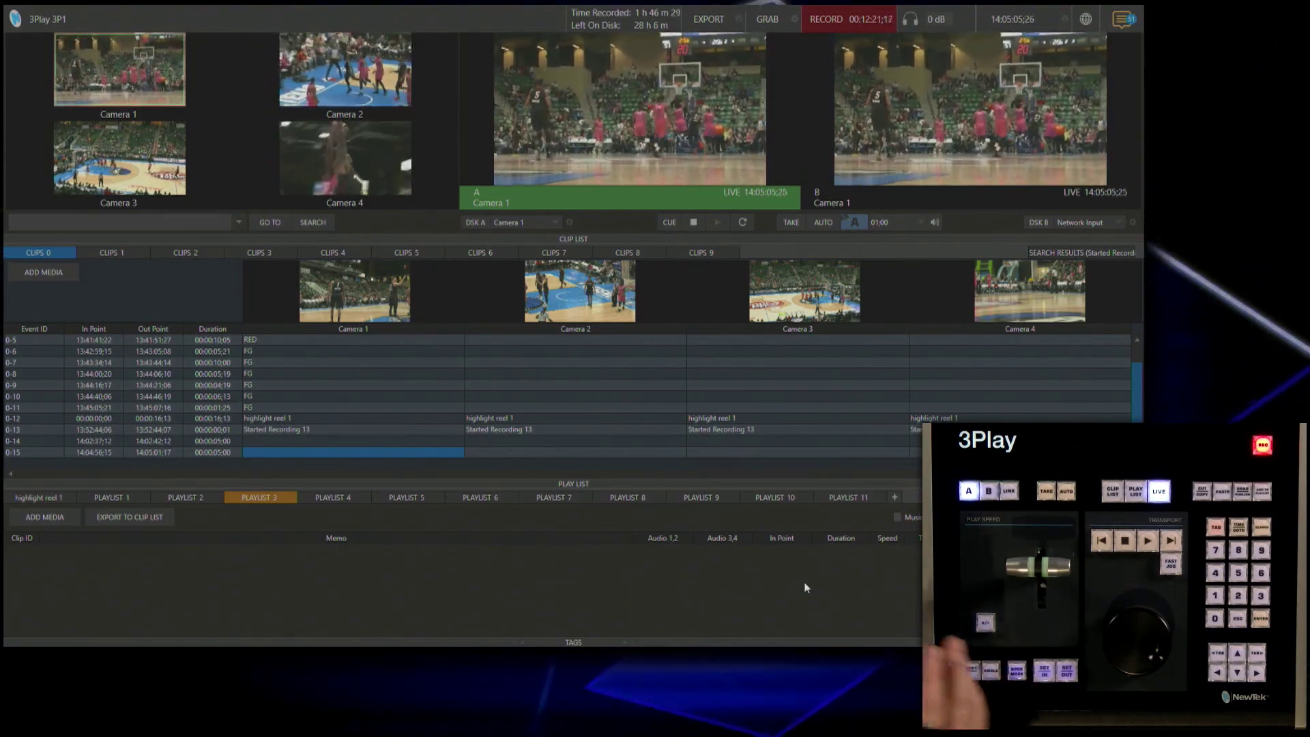
pyautogui.press('F1')
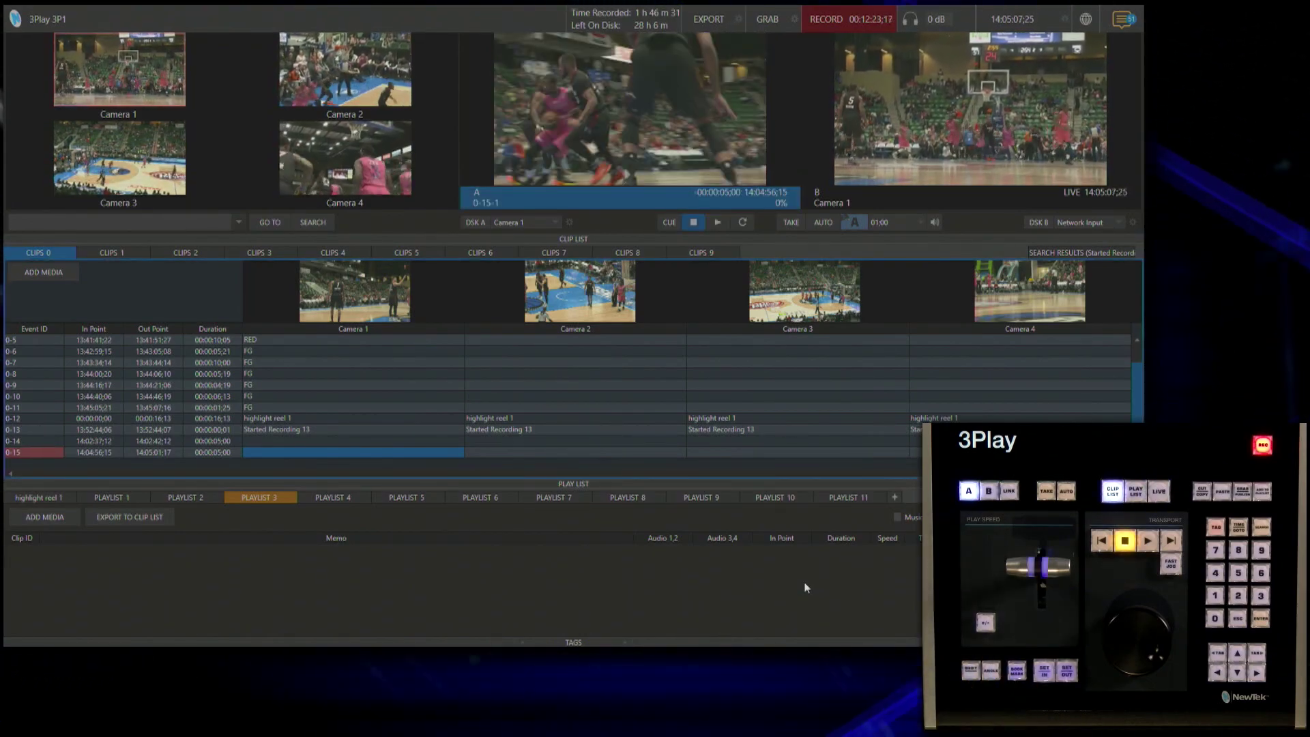
pyautogui.press('Left')
pyautogui.press('Left')
pyautogui.press('Left')
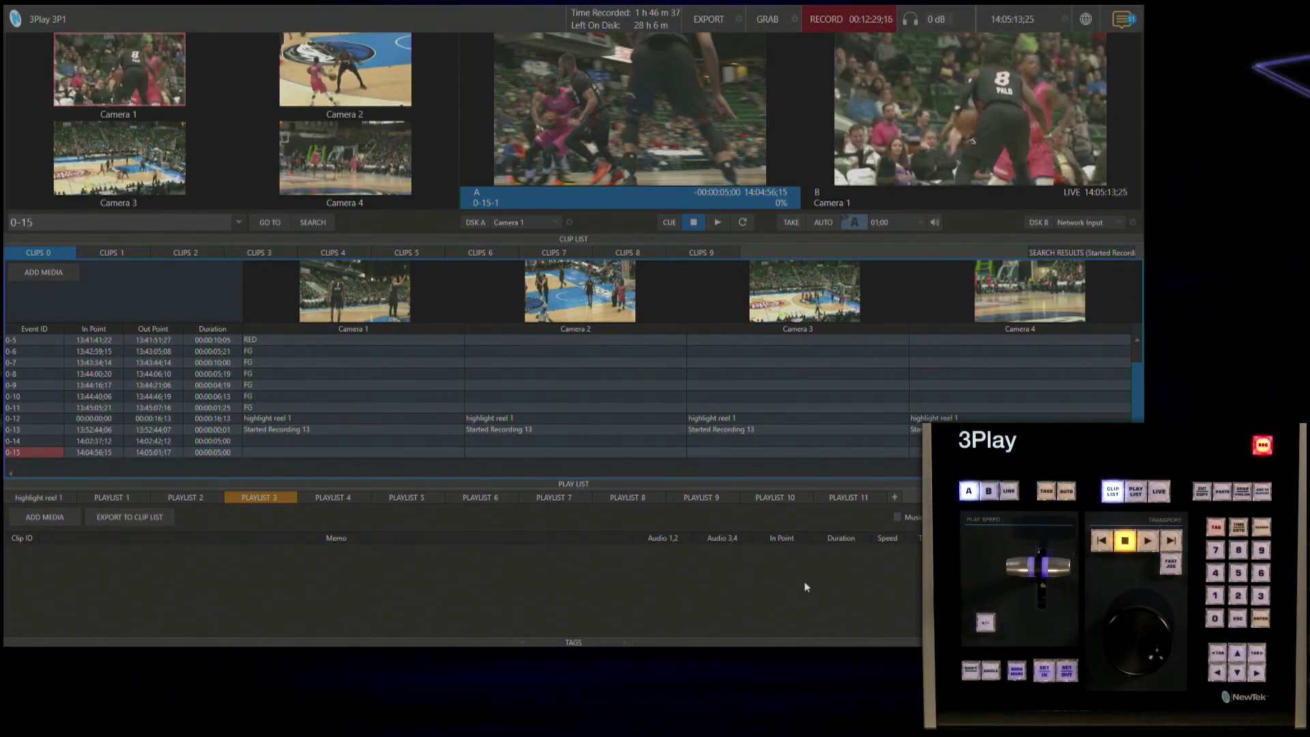
pyautogui.press('Insert')
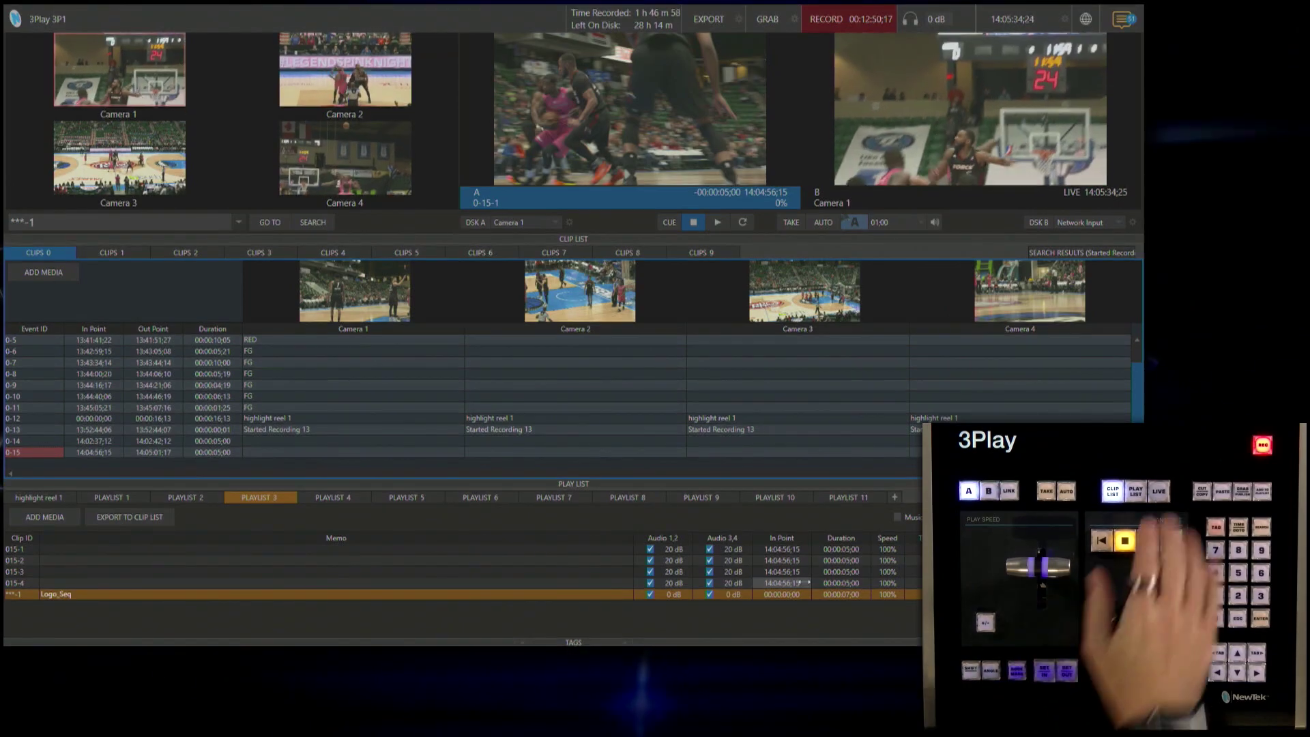
# Play the start of Playlist 3 on output A, stop it and return the output to live
pyautogui.press('p')
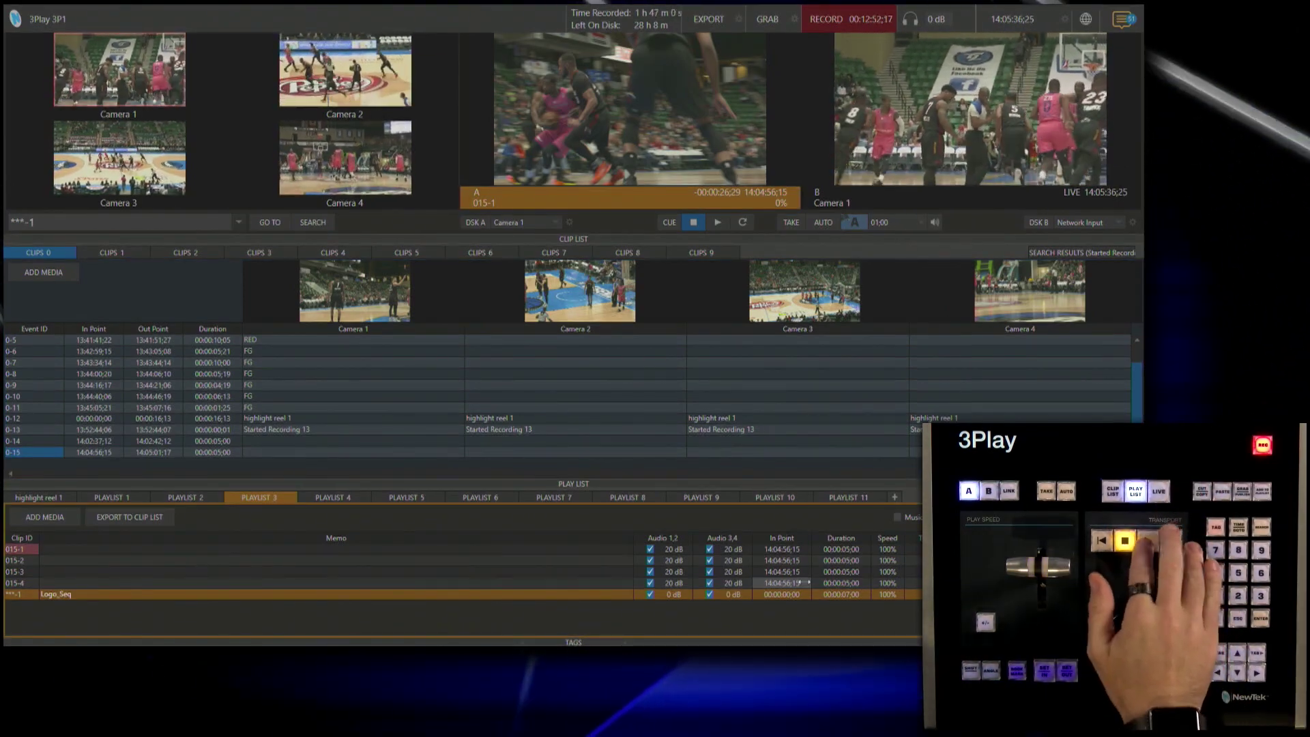
pyautogui.press('space')
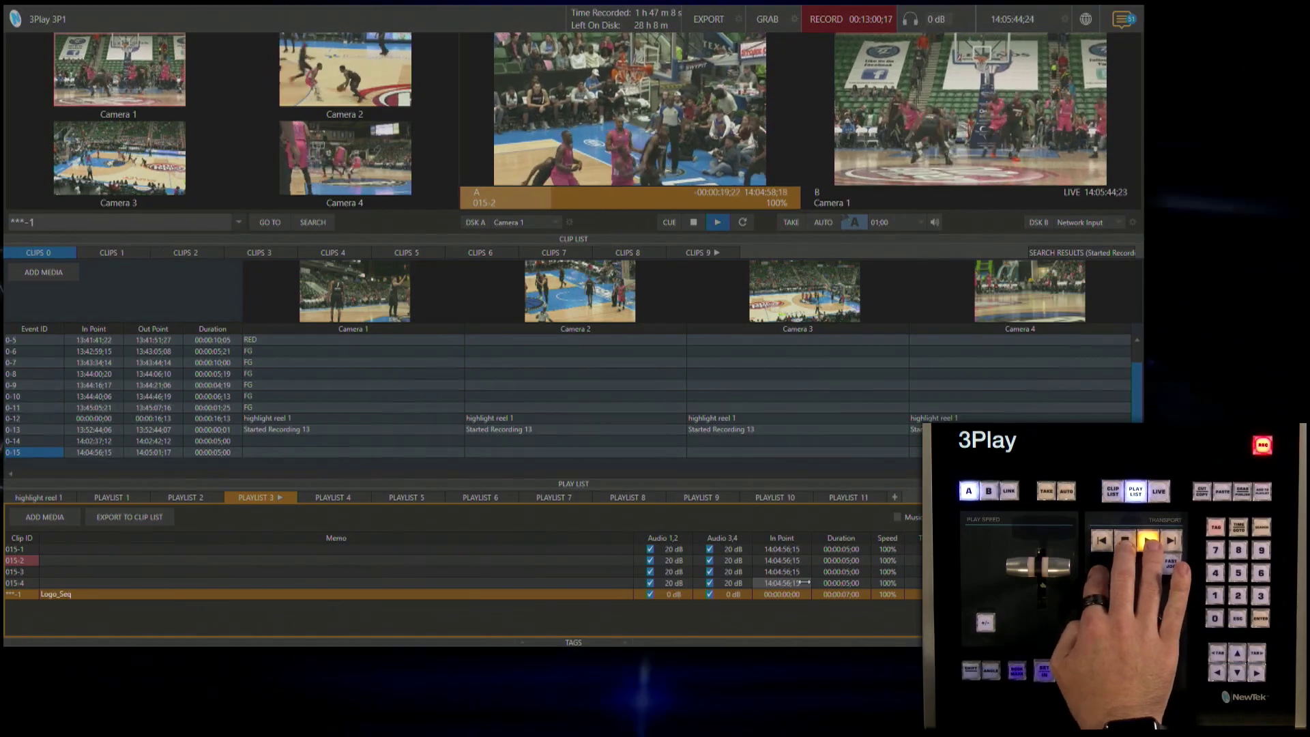
pyautogui.press('Escape')
pyautogui.press('Escape')
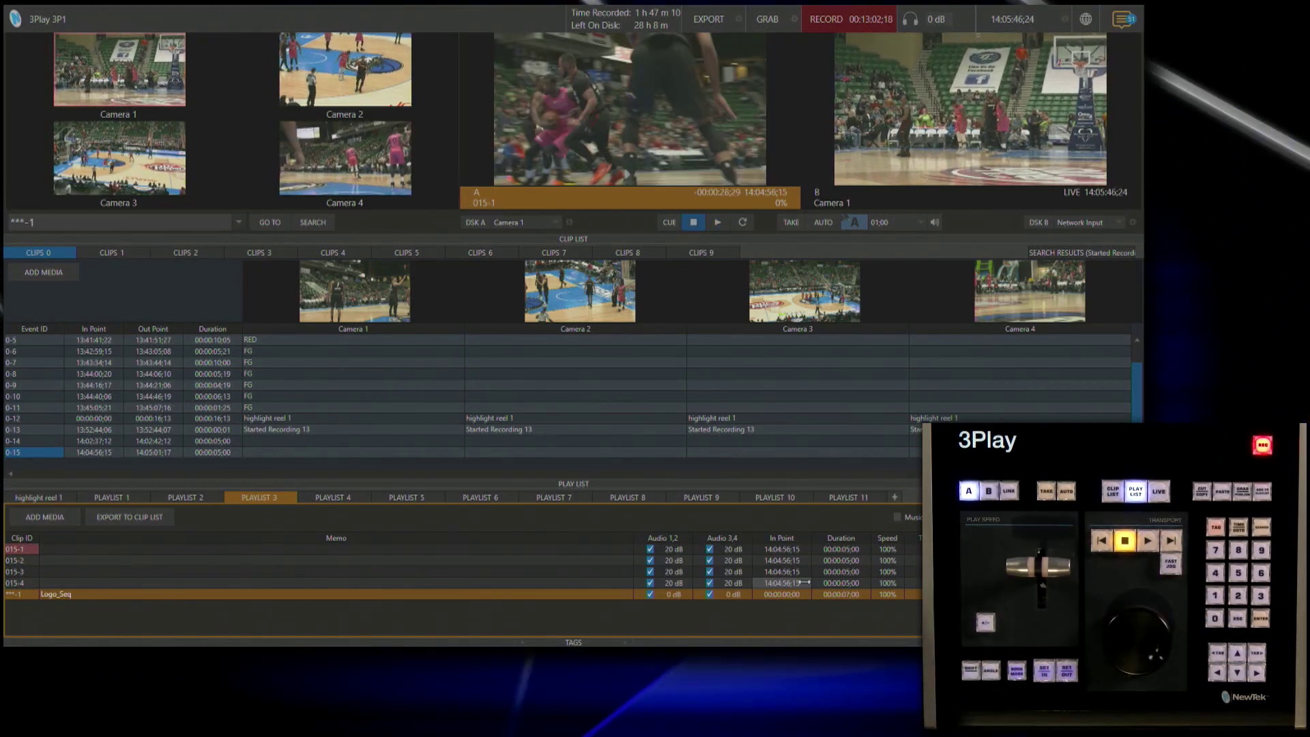
pyautogui.press('l')
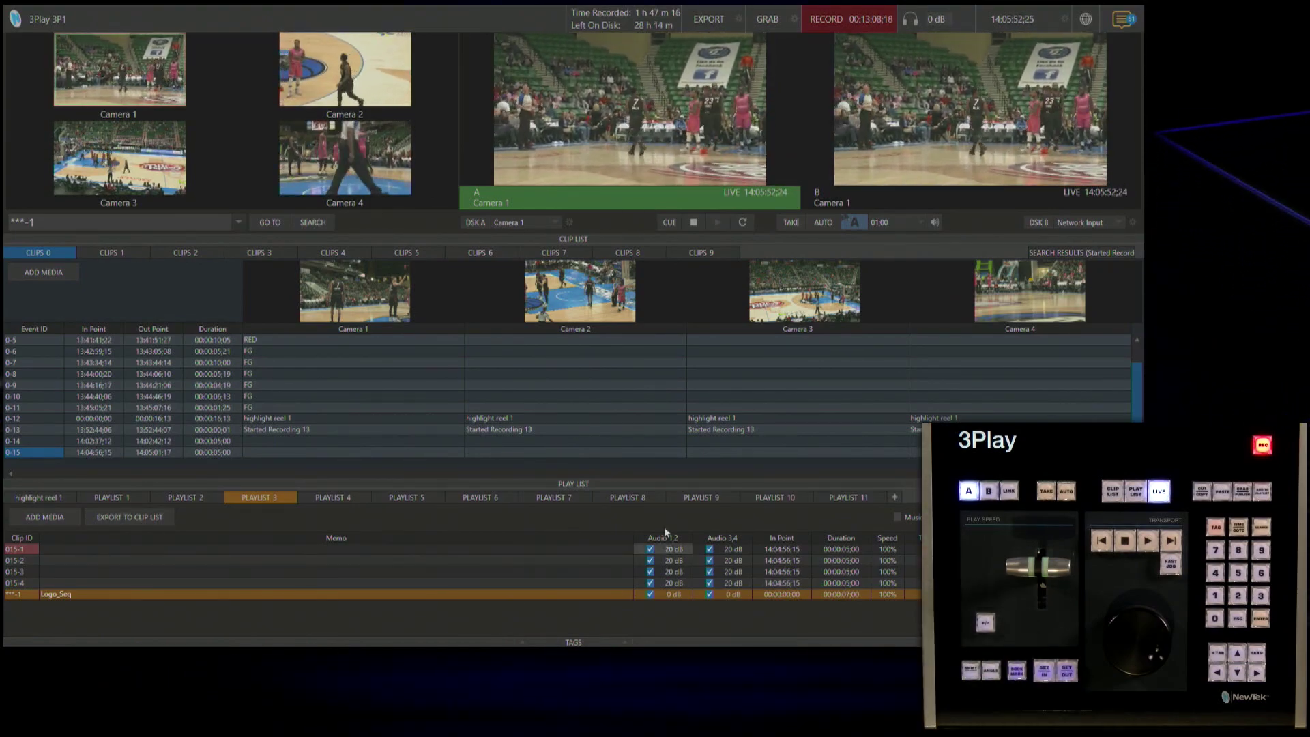
# Open the Build Highlight Reel macro for editing from the macro configuration
pyautogui.click(151, 20)
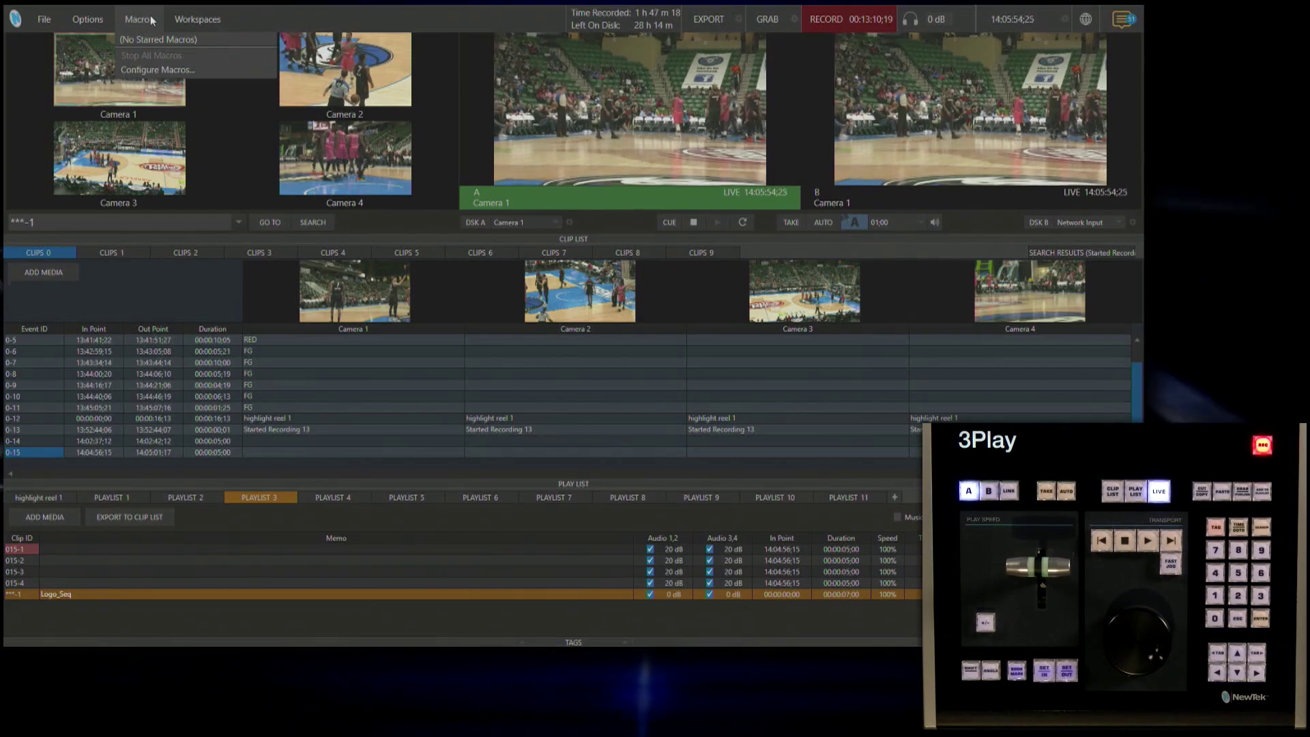
pyautogui.click(161, 70)
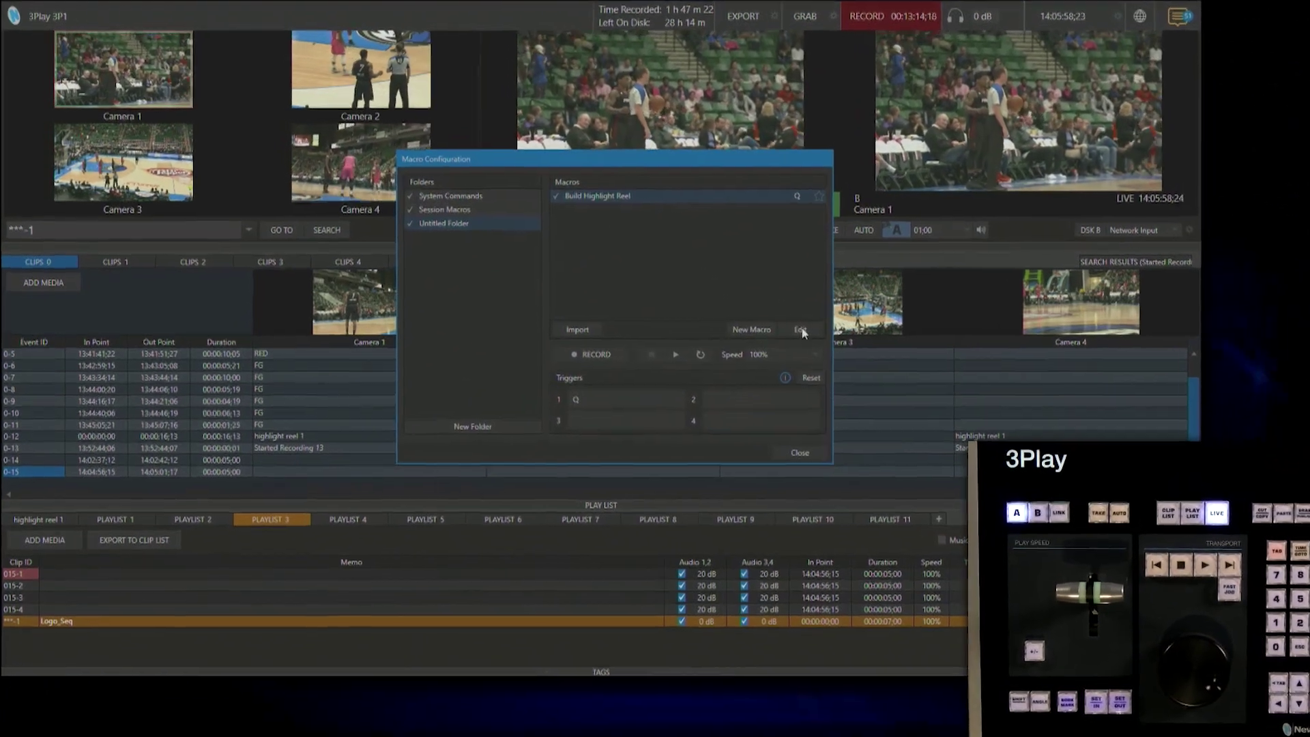
pyautogui.click(801, 330)
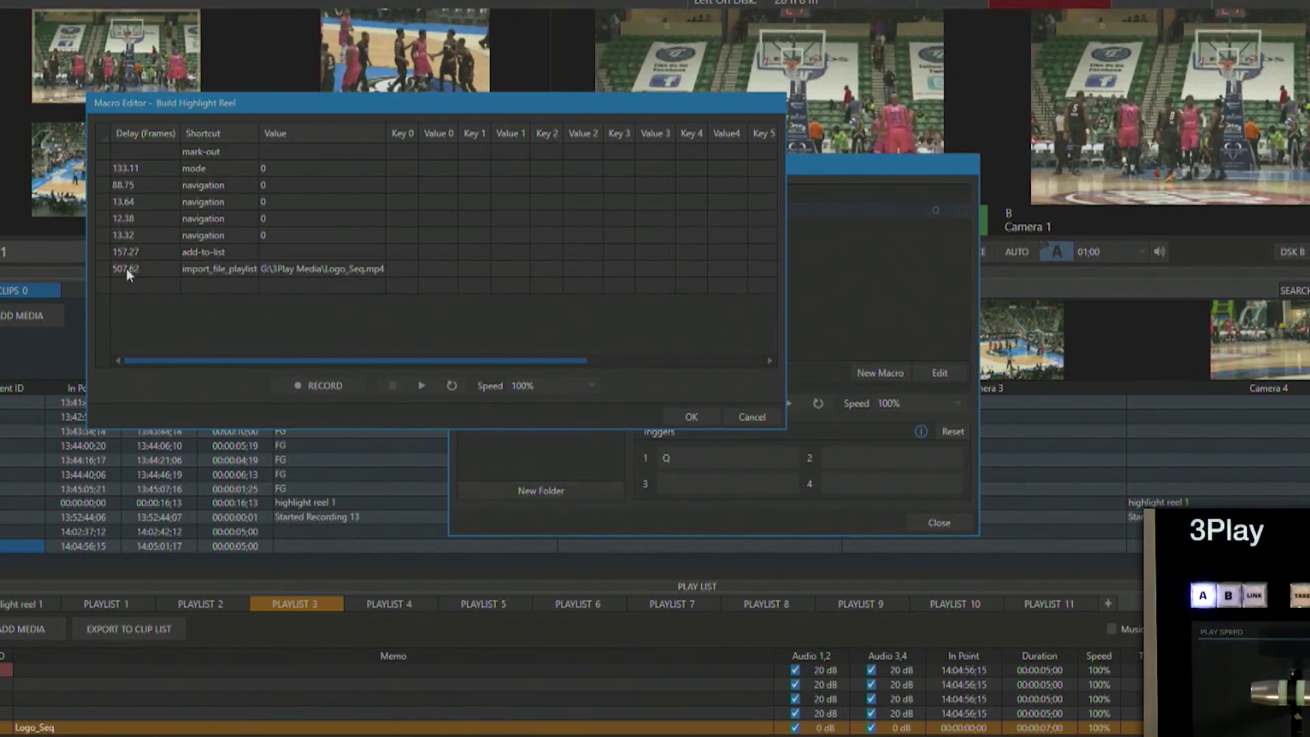
# Set the delay of every macro command after mark-out to 1 frame, then save the macro and close the configuration
pyautogui.click(130, 252)
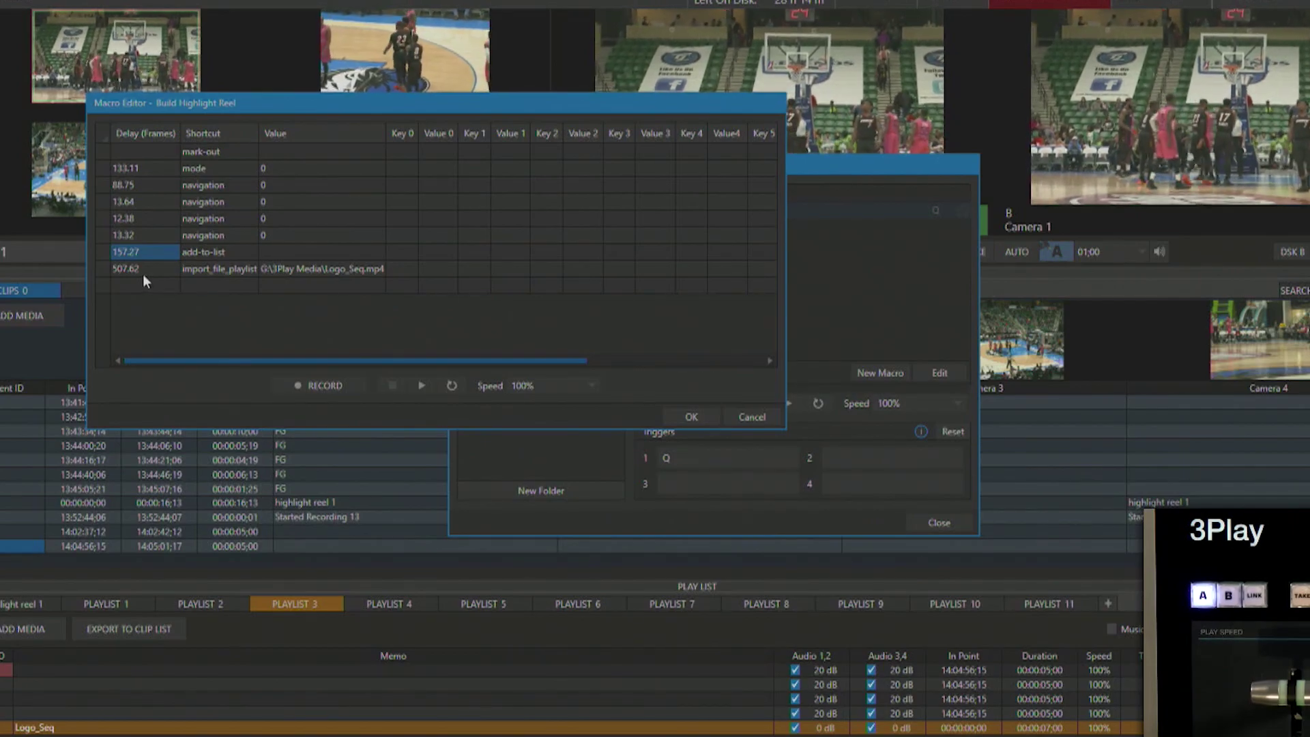
pyautogui.press('Up')
pyautogui.press('Up')
pyautogui.press('Up')
pyautogui.press('Up')
pyautogui.press('Up')
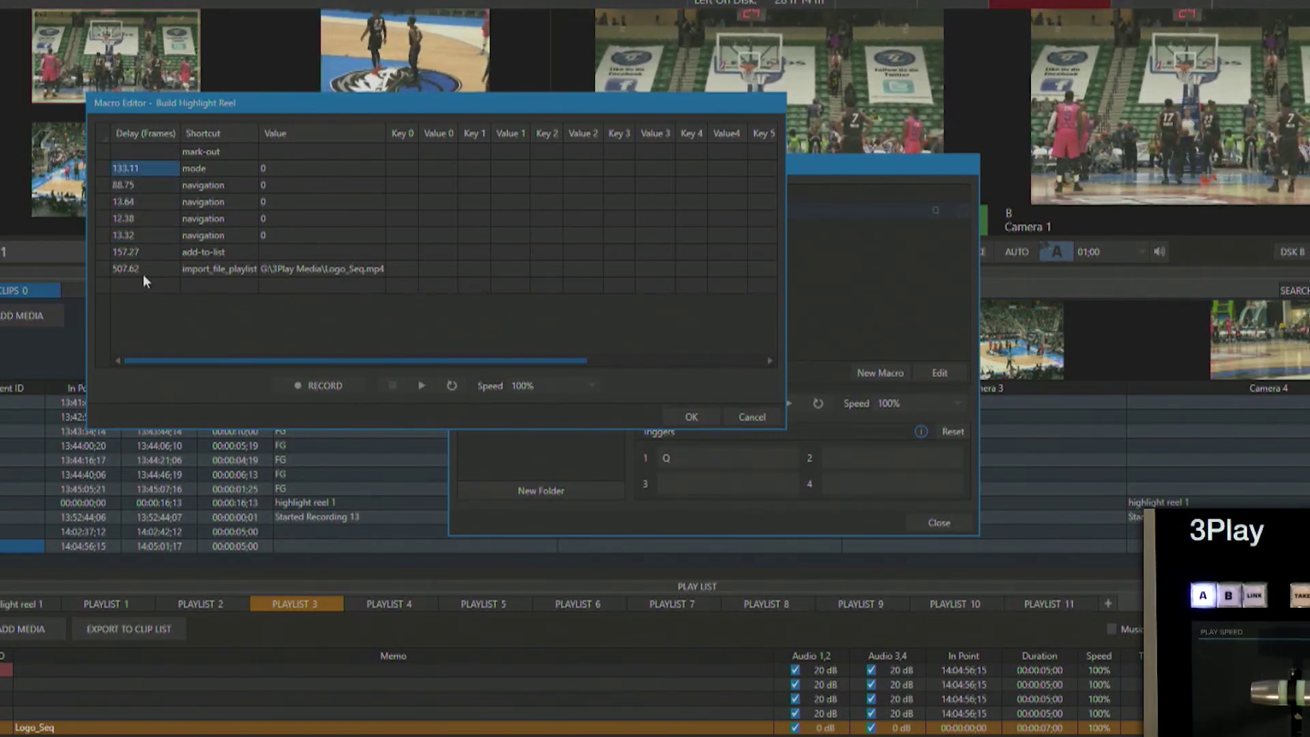
pyautogui.write('1')
pyautogui.press('Return')
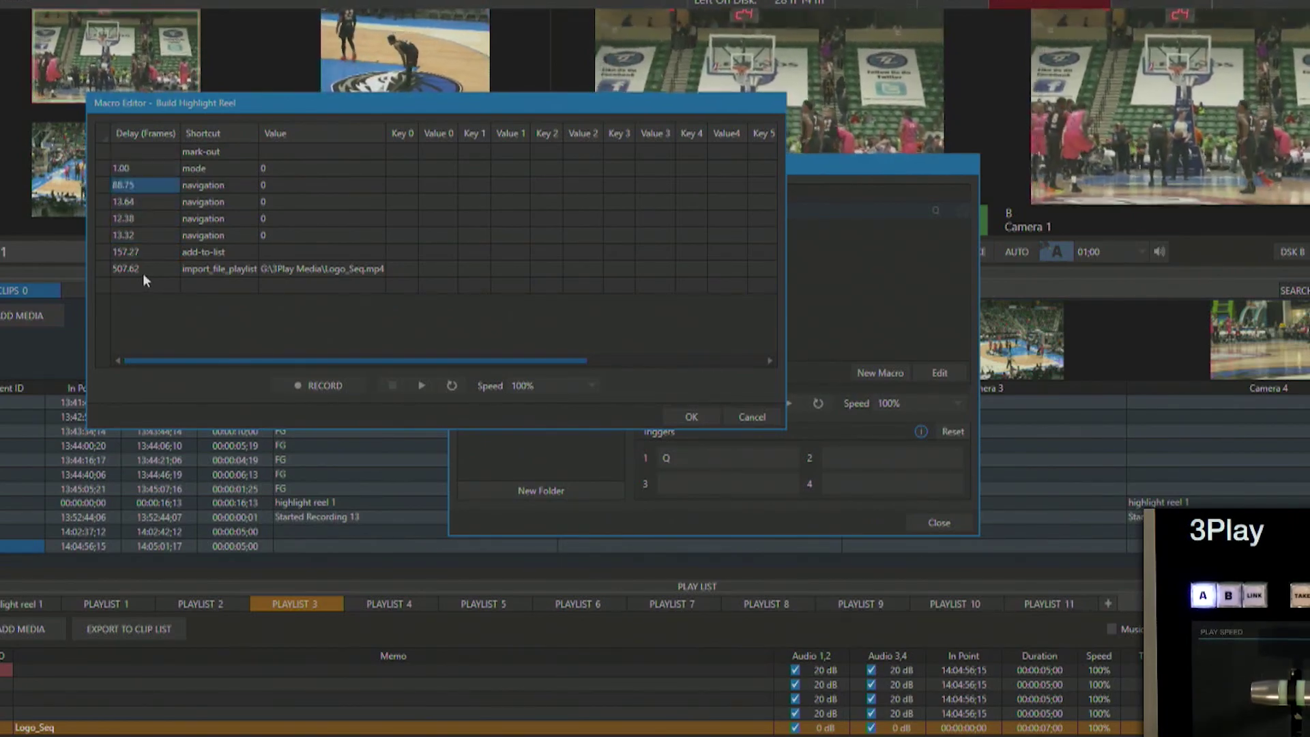
pyautogui.write('1')
pyautogui.press('Return')
pyautogui.write('1')
pyautogui.press('Return')
pyautogui.write('1')
pyautogui.press('Return')
pyautogui.write('1')
pyautogui.press('Return')
pyautogui.write('1')
pyautogui.press('Return')
pyautogui.write('1')
pyautogui.press('Return')
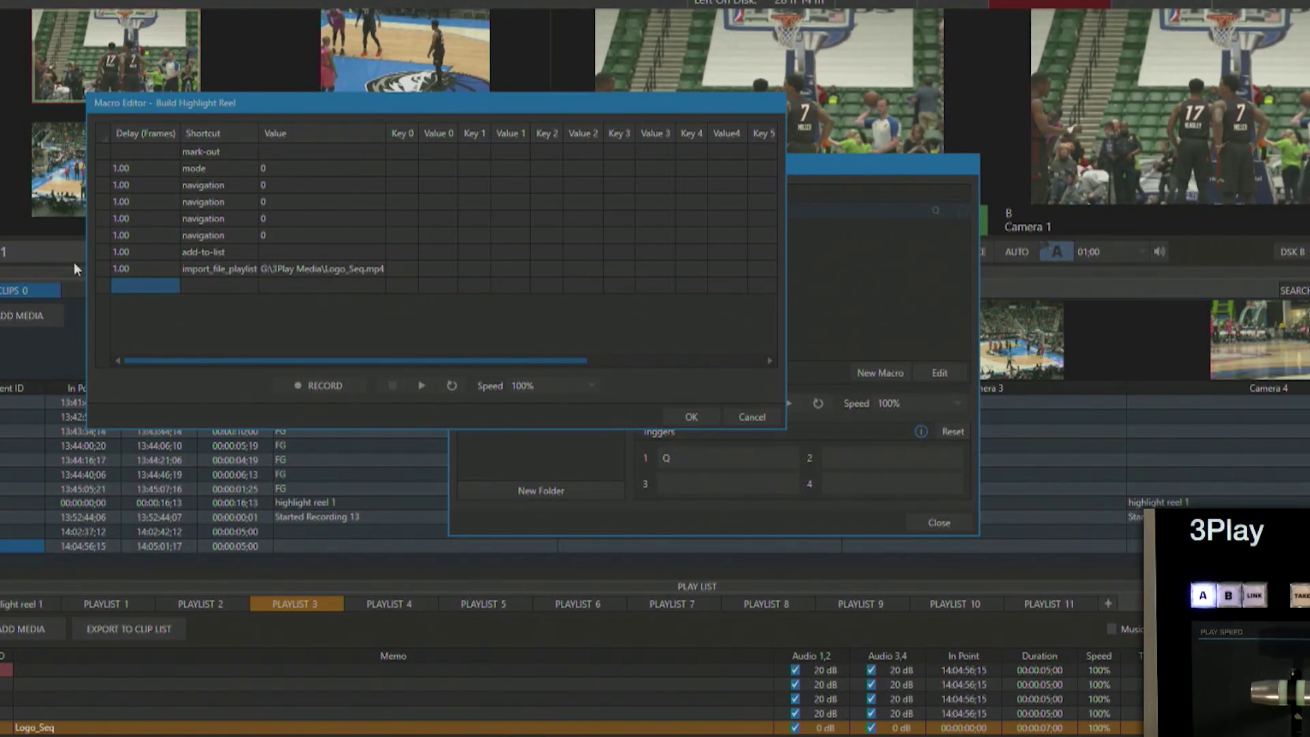
pyautogui.click(688, 418)
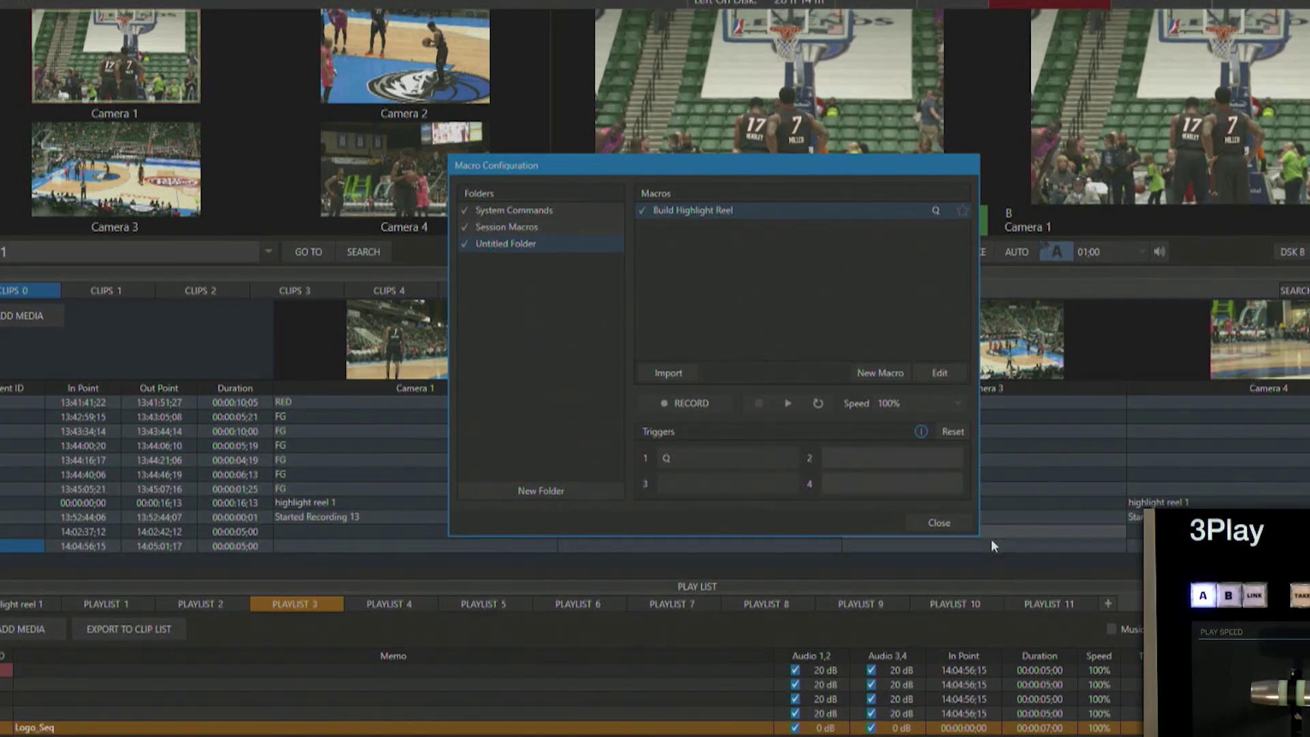
pyautogui.click(956, 519)
# Clear all clips, including Logo_Seq, out of Playlist 3 and return output A to live
pyautogui.click(112, 673)
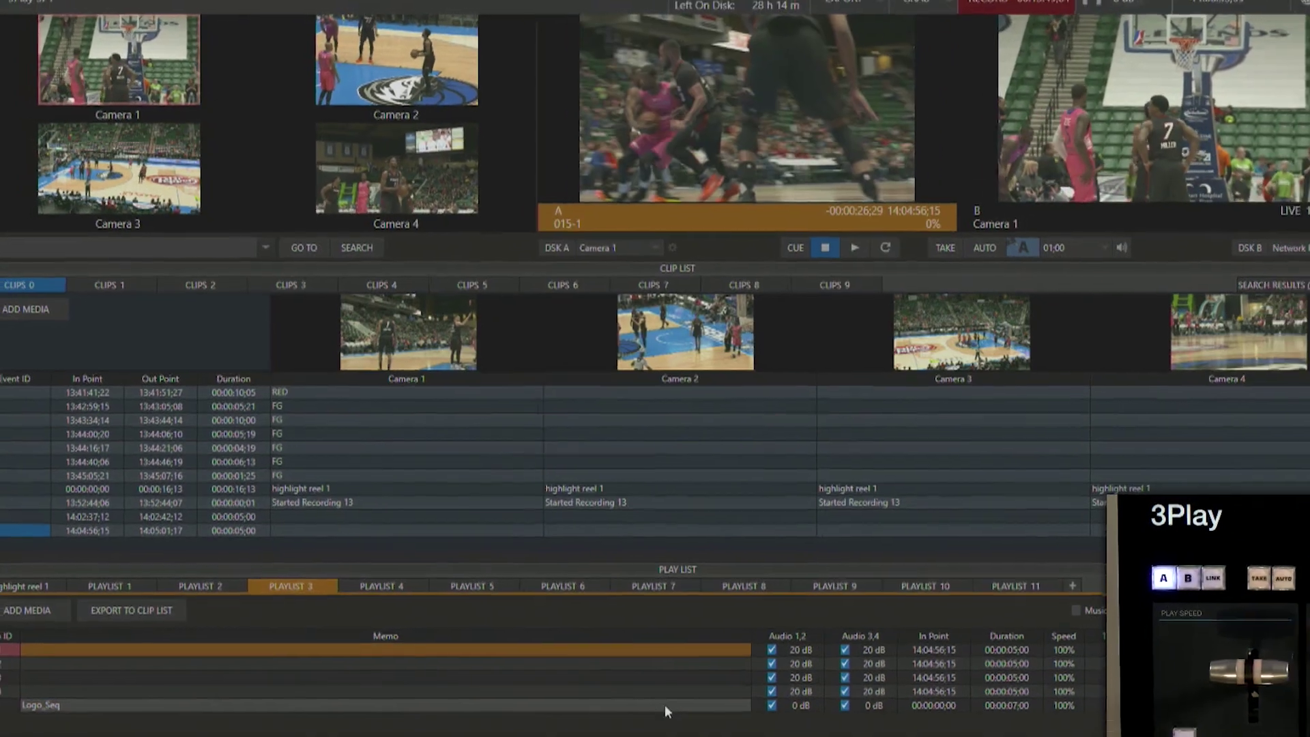
pyautogui.keyDown('shift'); pyautogui.click(681, 727); pyautogui.keyUp('shift')
pyautogui.press('Delete')
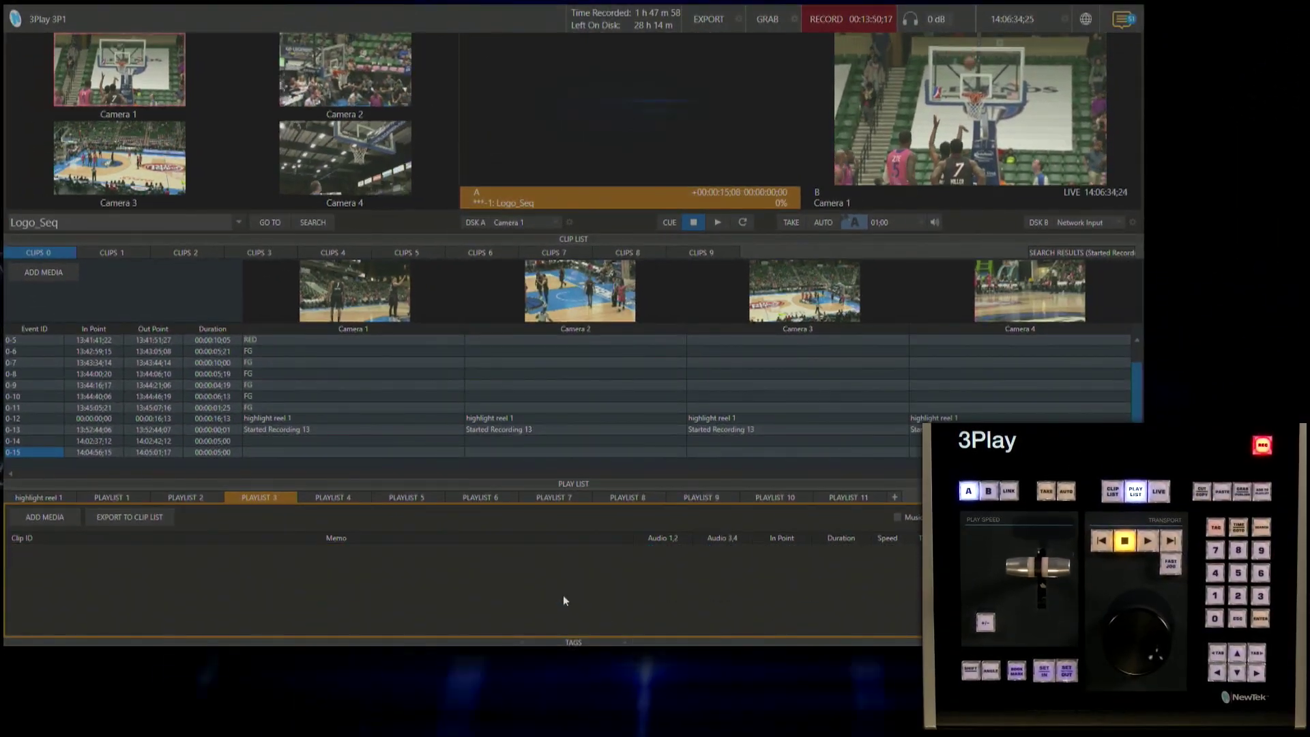
pyautogui.press('l')
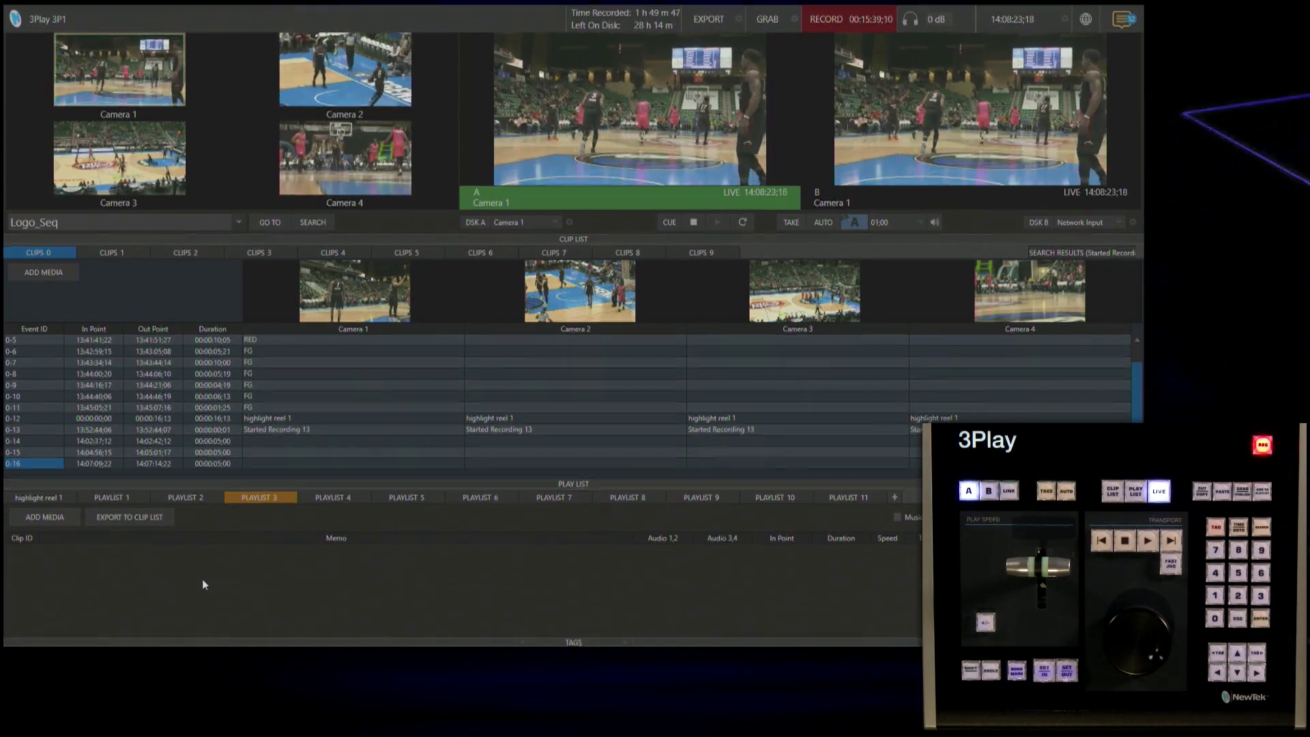
# Run the edited Build Highlight Reel macro and play Playlist 3 on output A through Logo_Seq, ending back on live
pyautogui.press('F1')
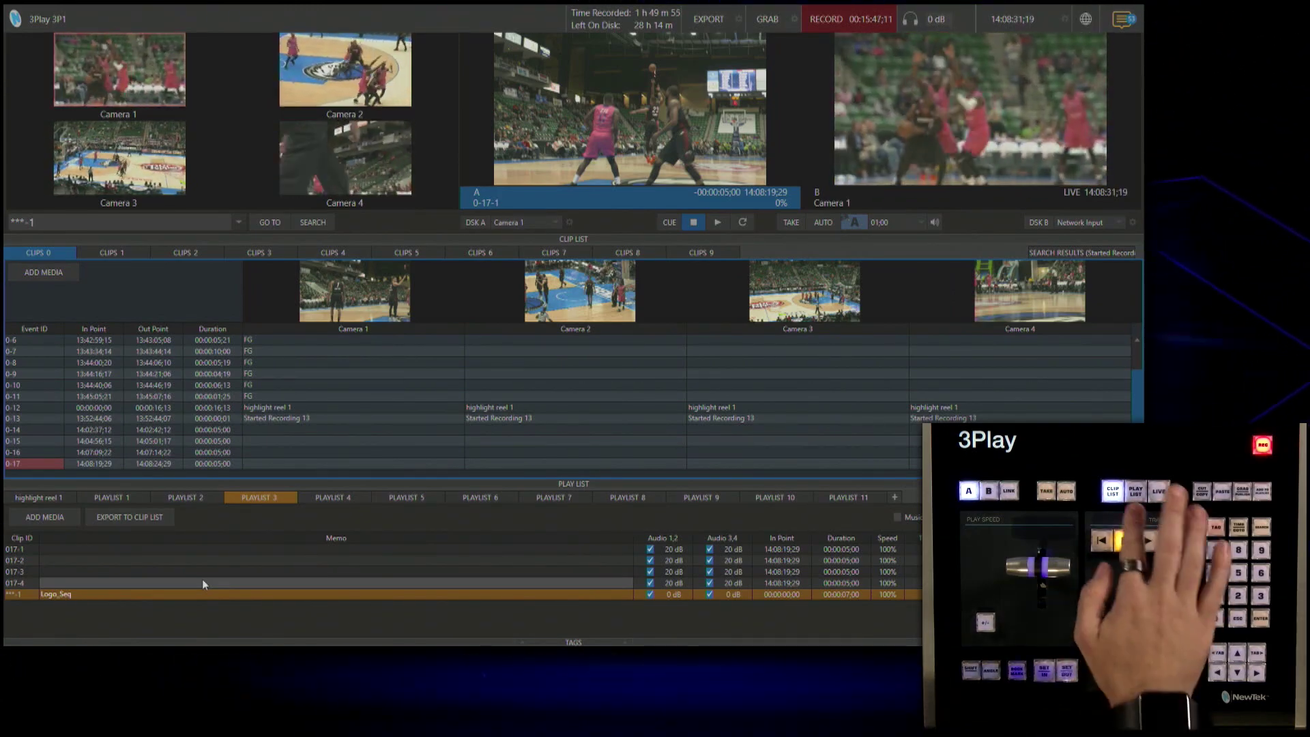
pyautogui.press('Tab')
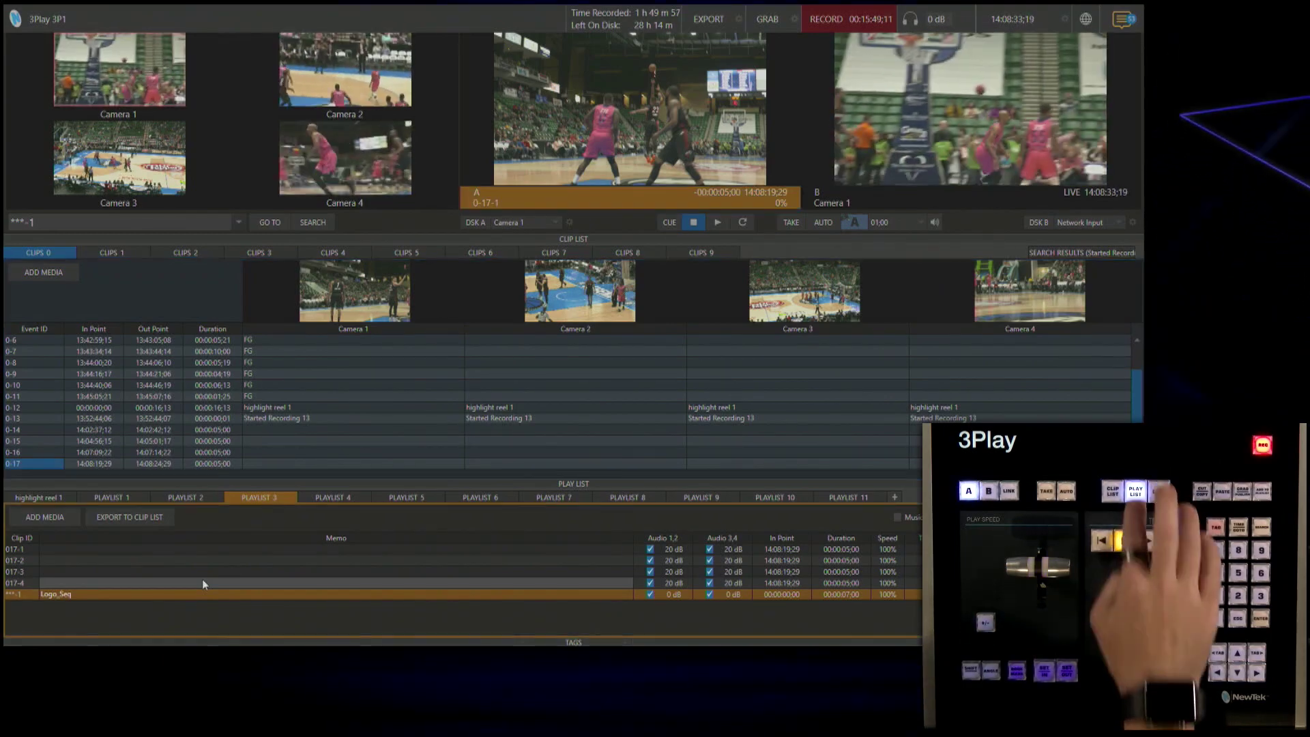
pyautogui.press('space')
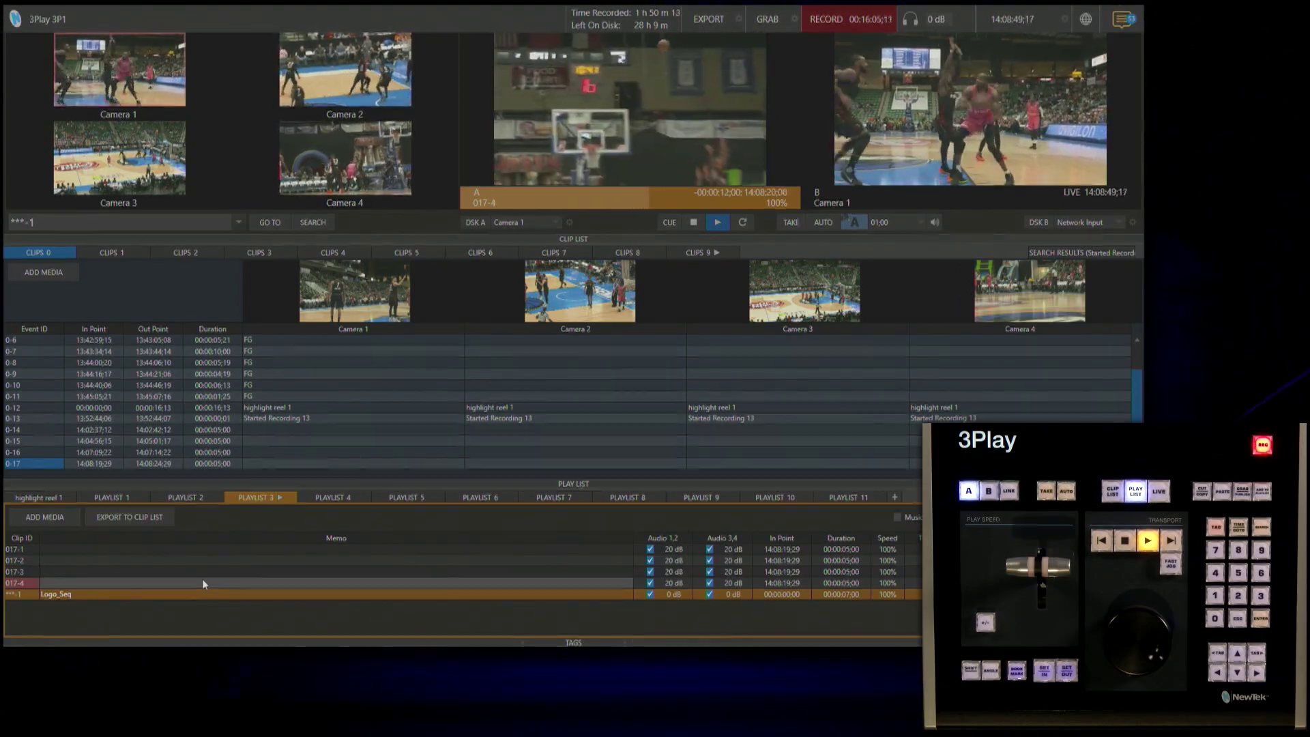
pyautogui.press('space')
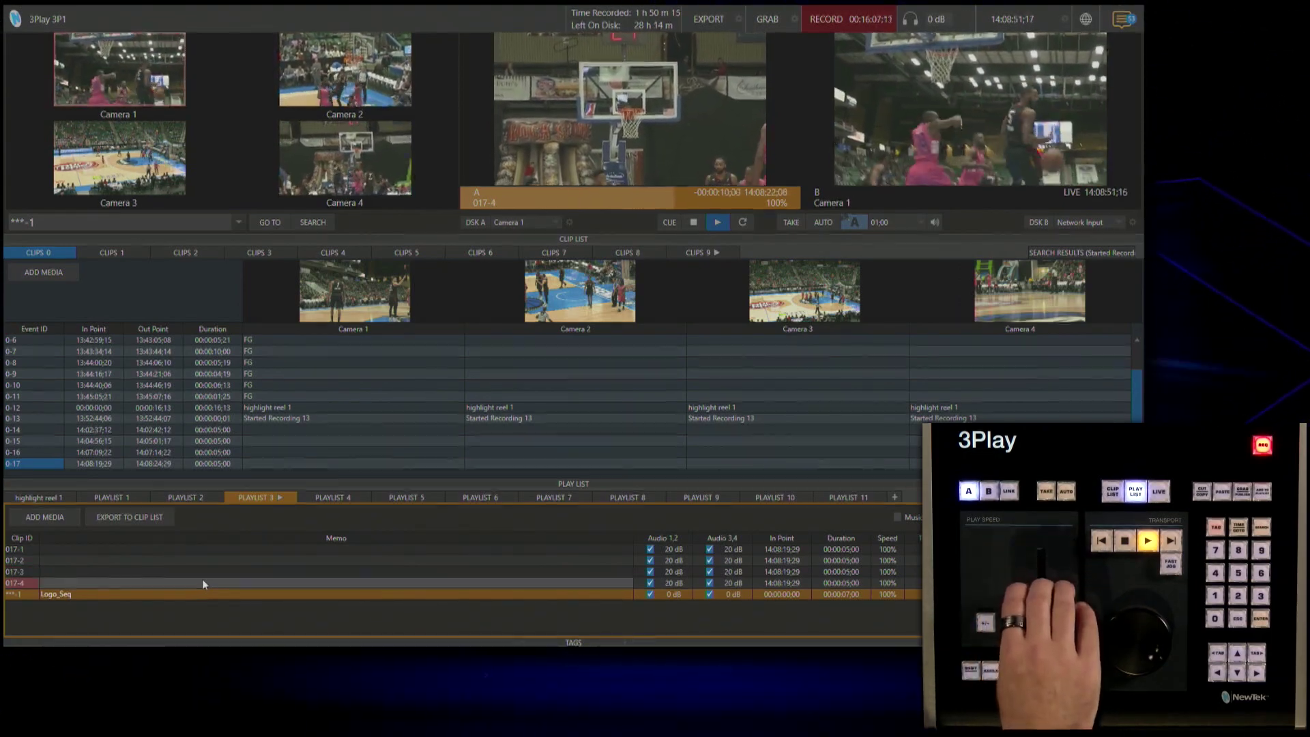
pyautogui.press('space')
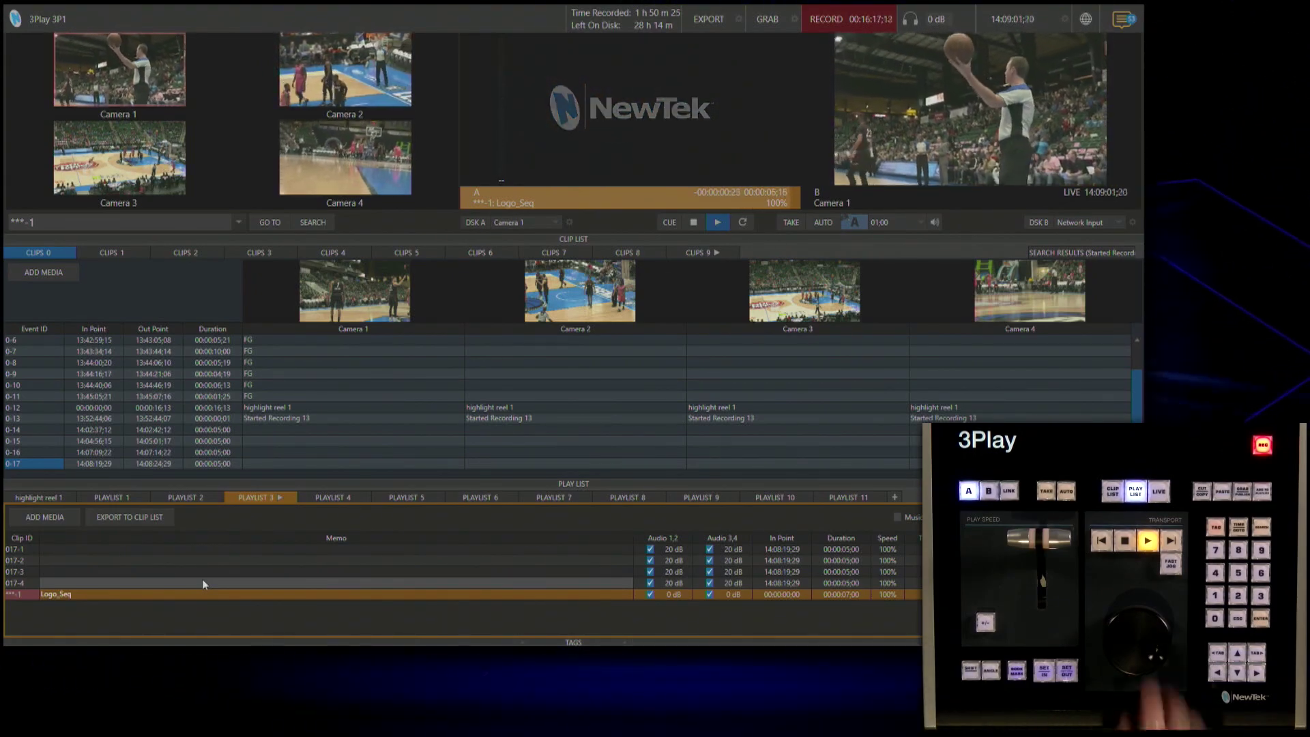
pyautogui.press('space')
pyautogui.press('l')
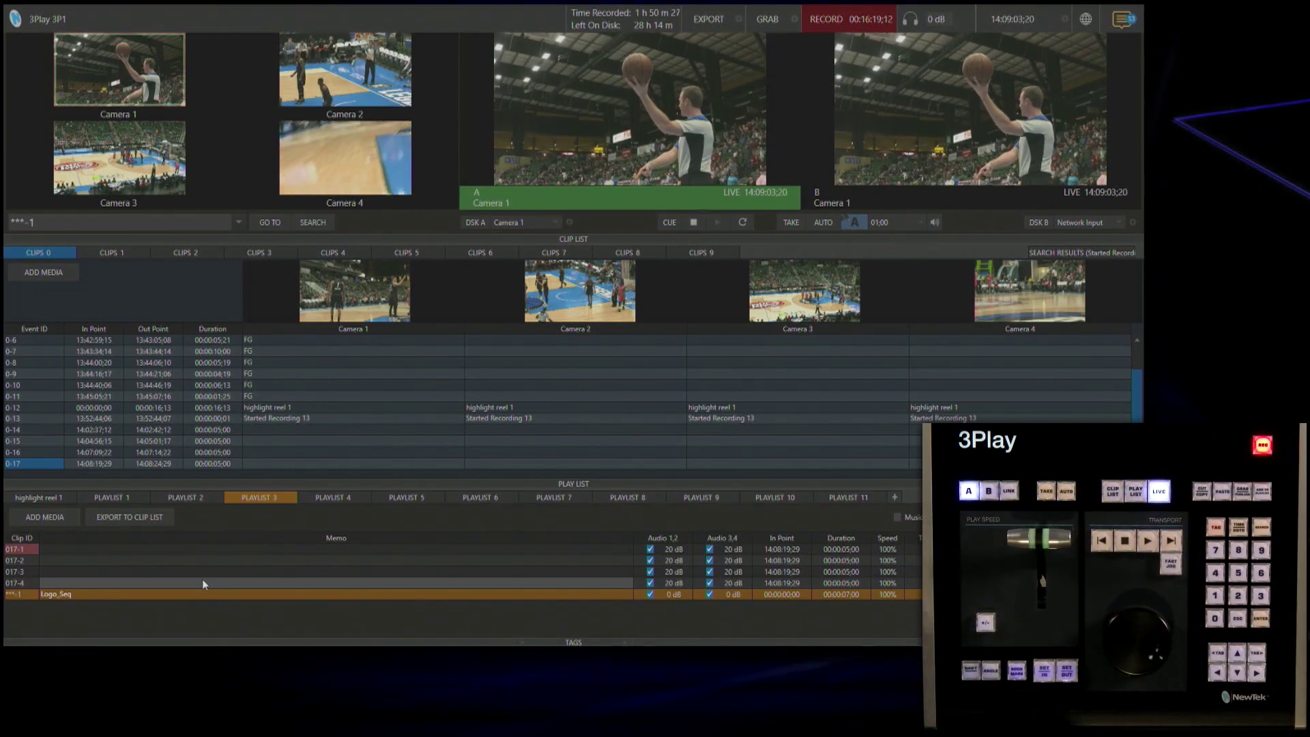